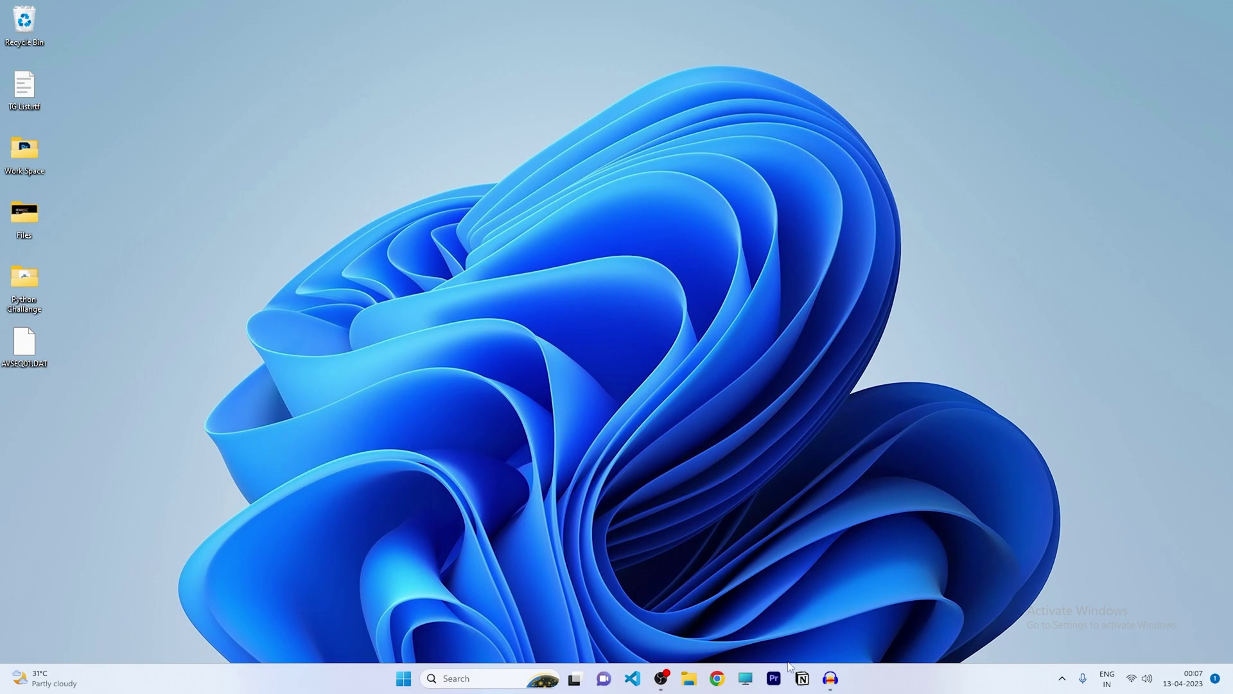
- Launch Adobe Premiere Pro, create a new project with the default name and settings, and switch to the Editing workspace
click(775, 679)
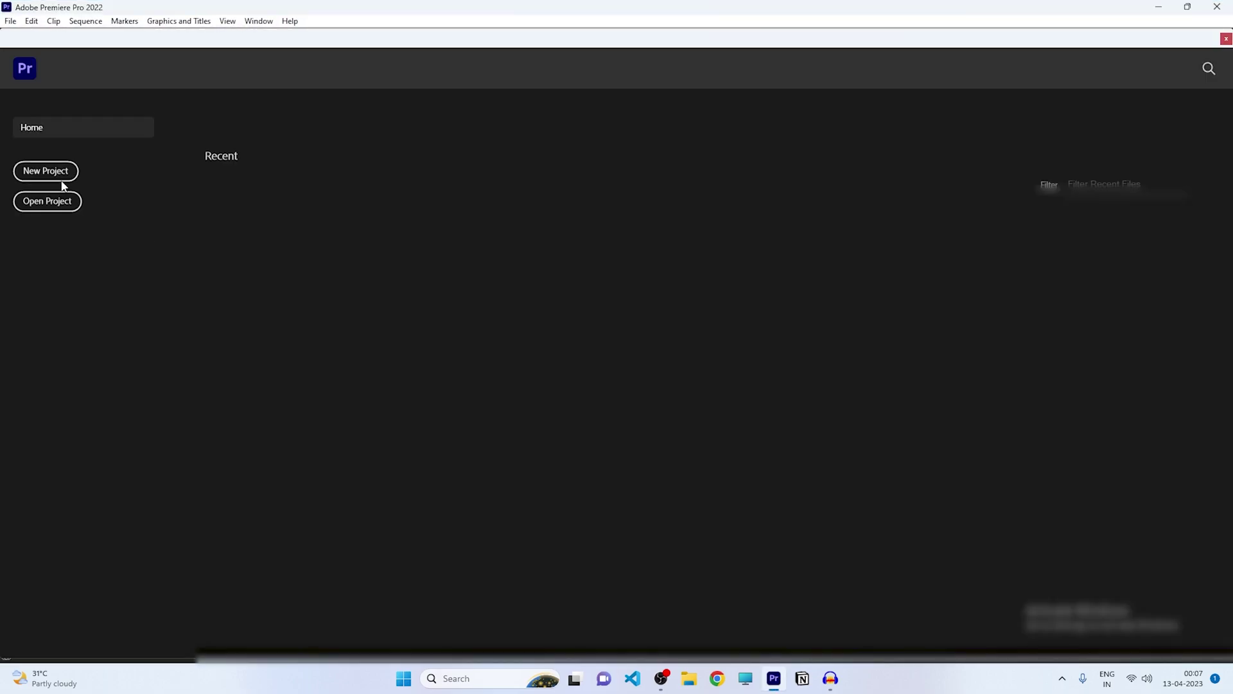
click(46, 171)
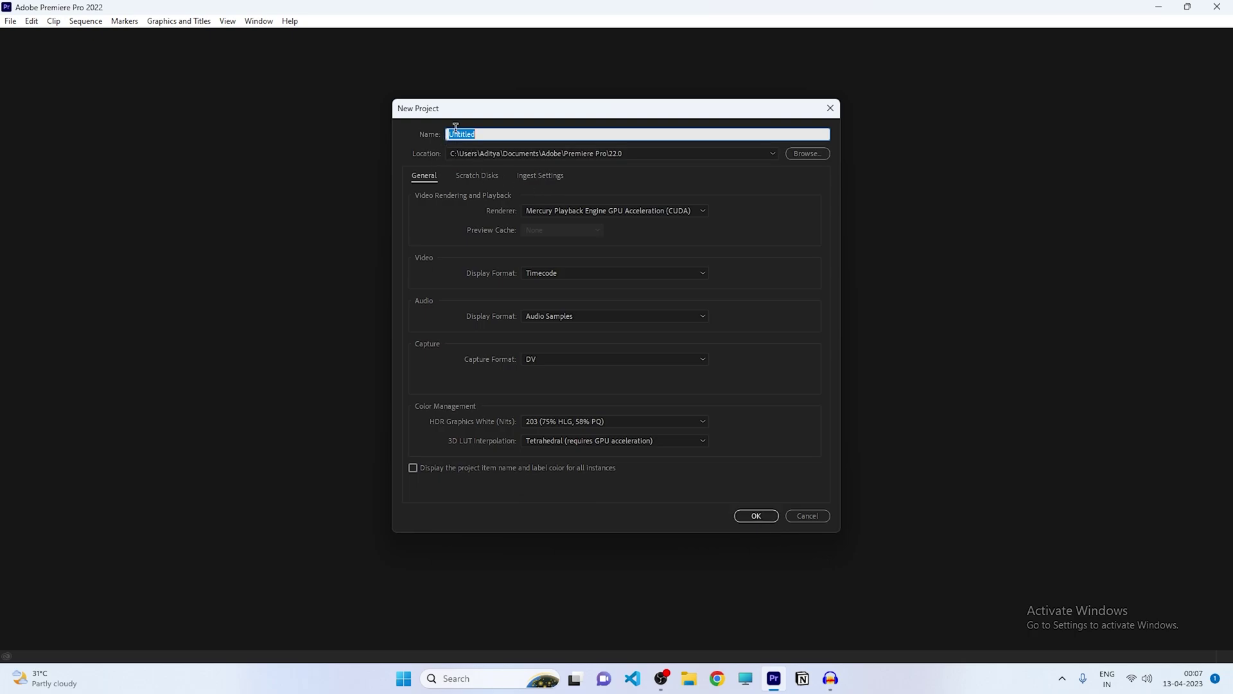
click(758, 517)
click(682, 355)
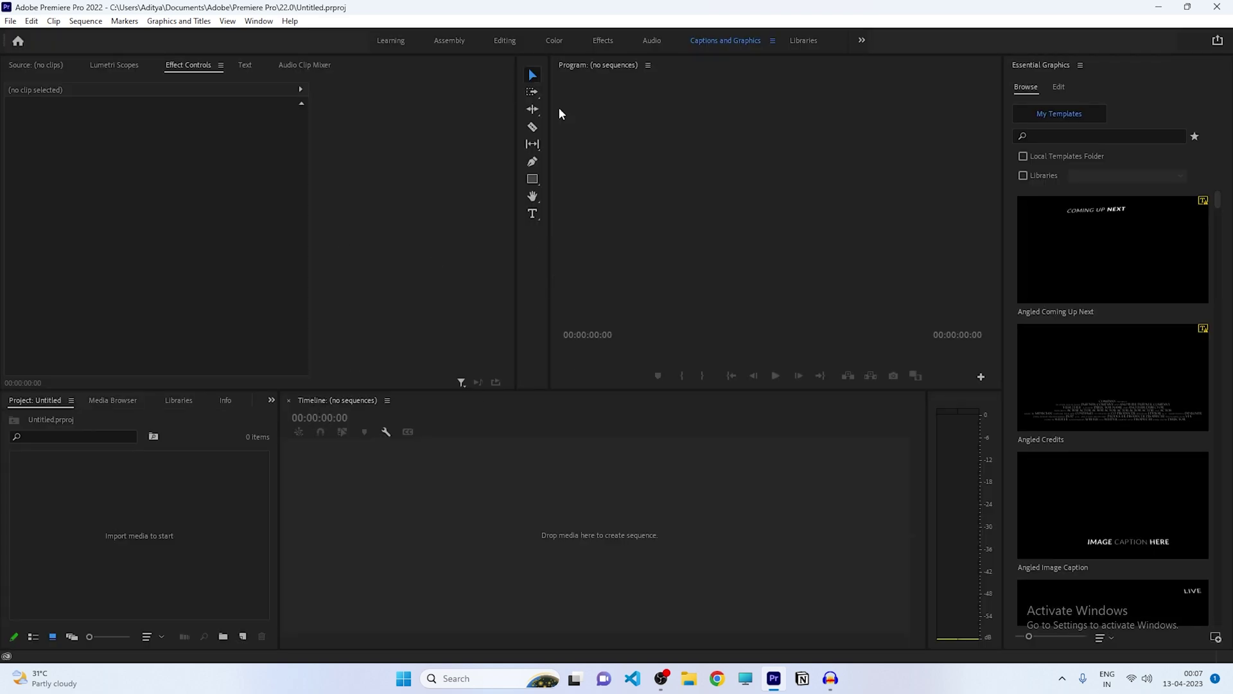
click(505, 40)
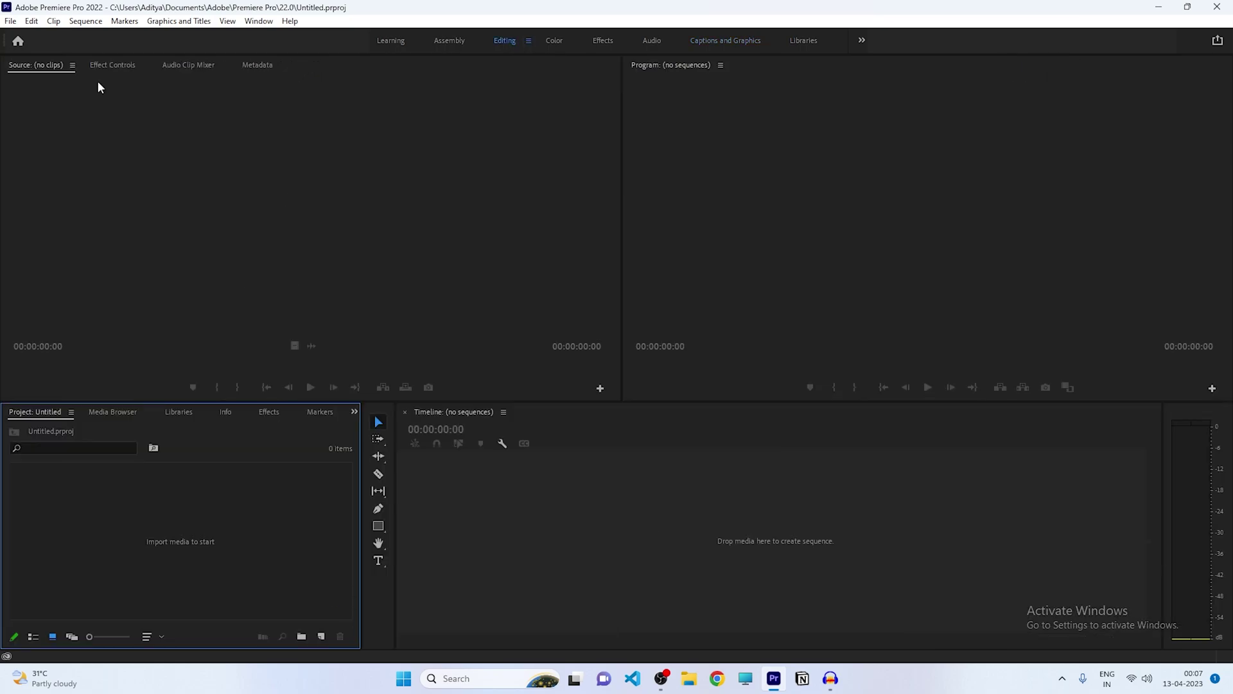
- Create a new sequence named Sequence 01 from the ARRI 1080p 30 preset
click(8, 22)
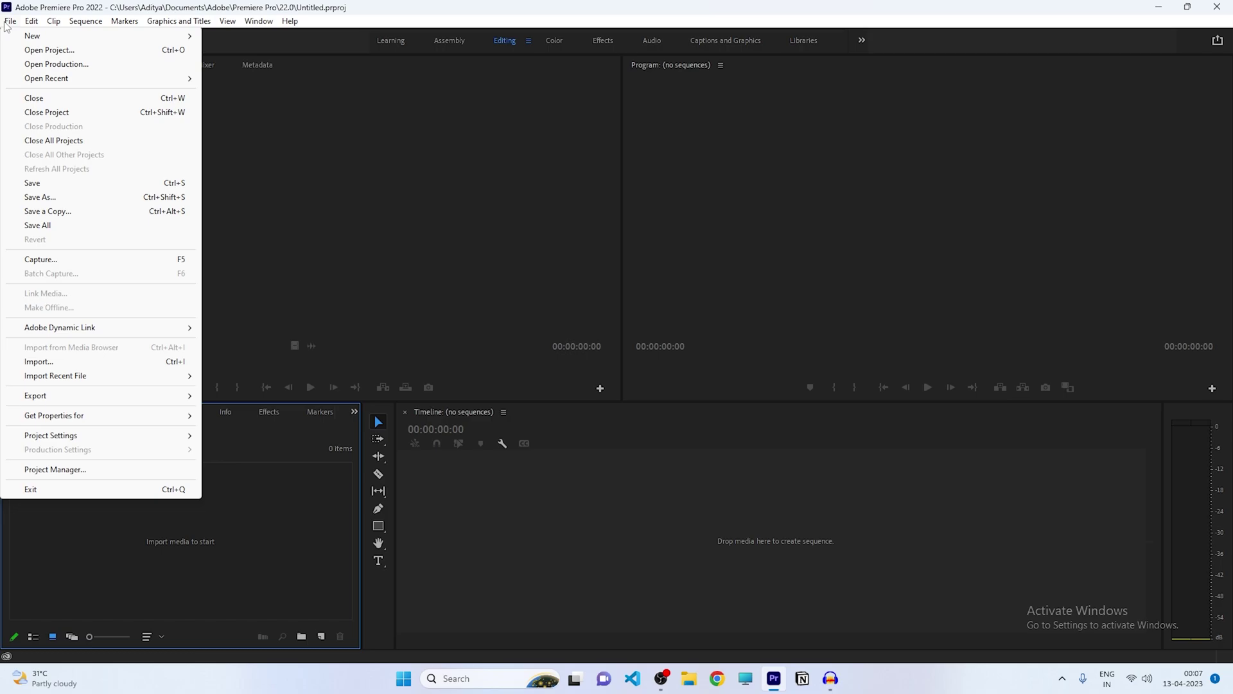
mouse_move(116, 36)
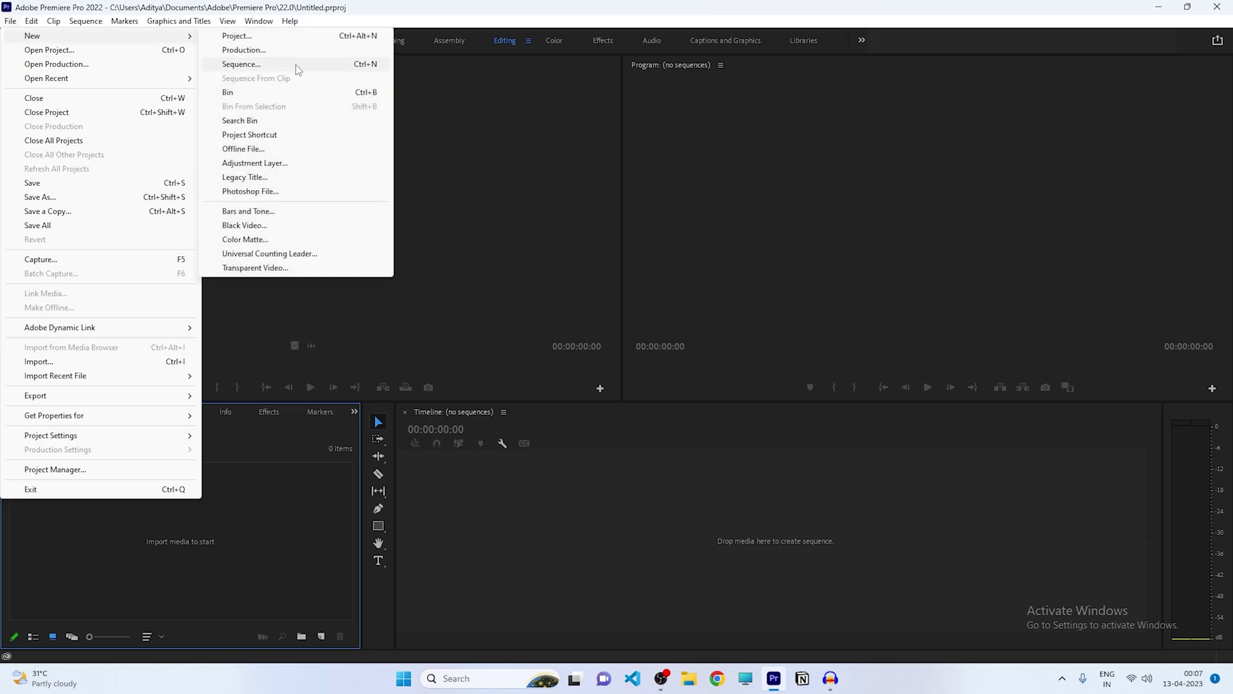
click(268, 66)
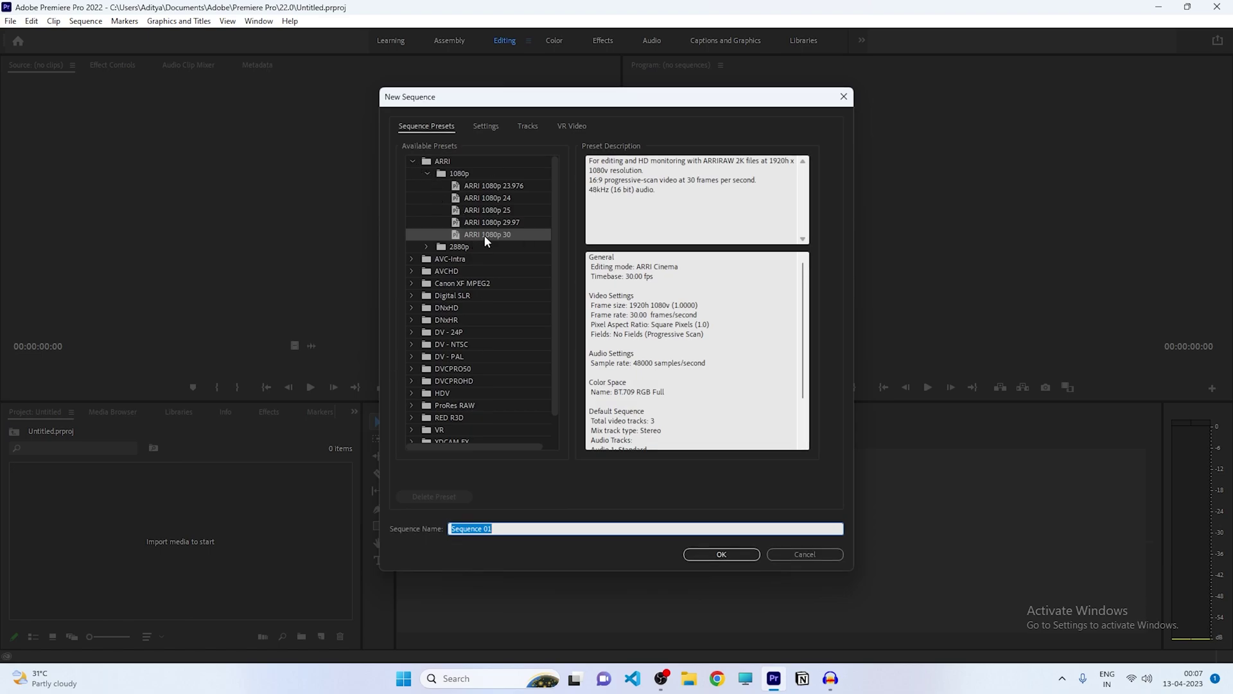
click(413, 162)
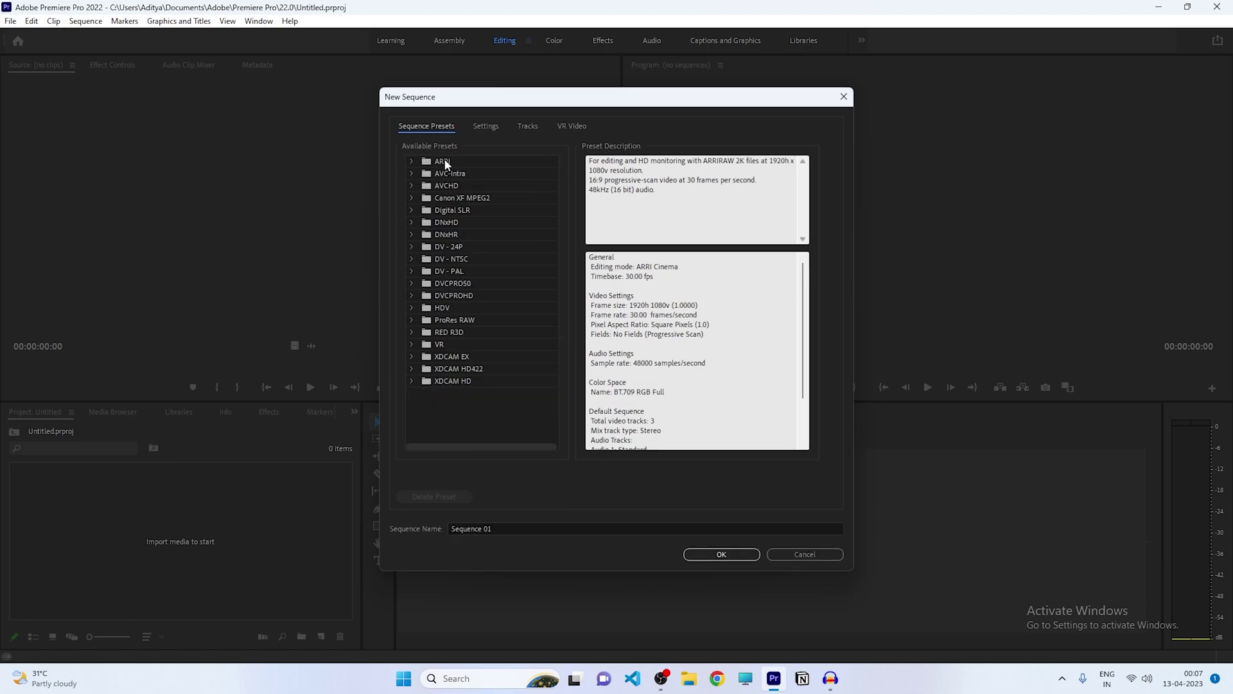
click(411, 161)
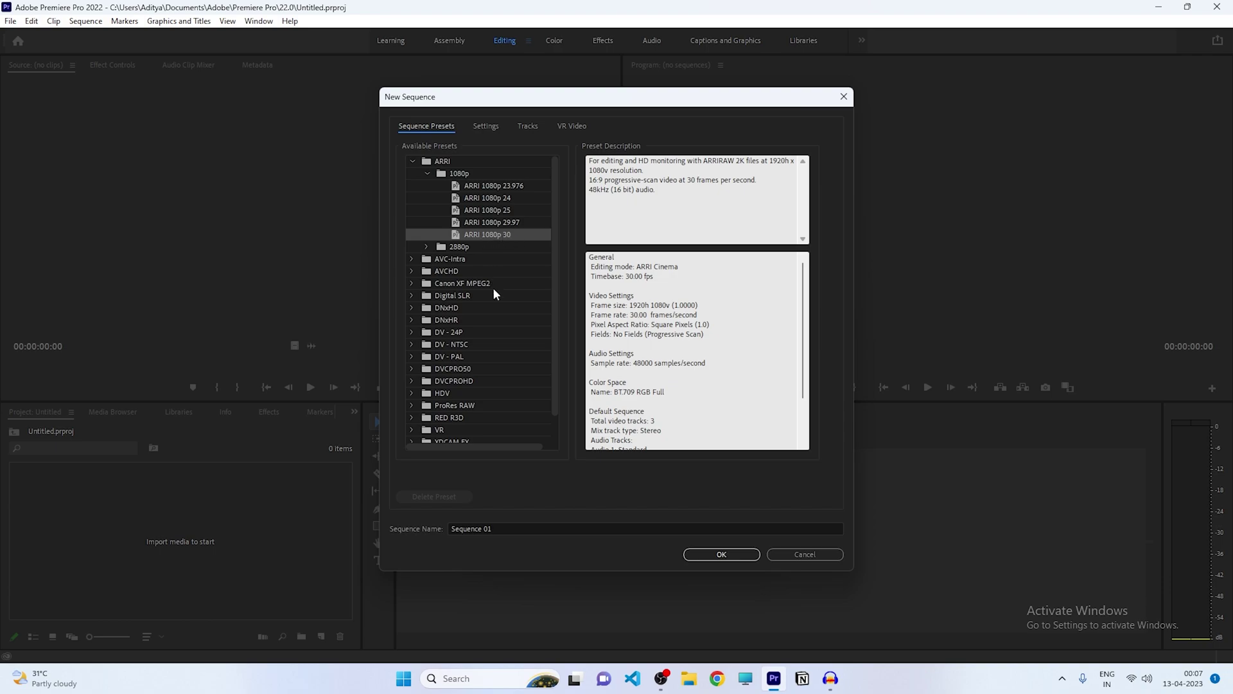
scroll(494, 292, down, 1)
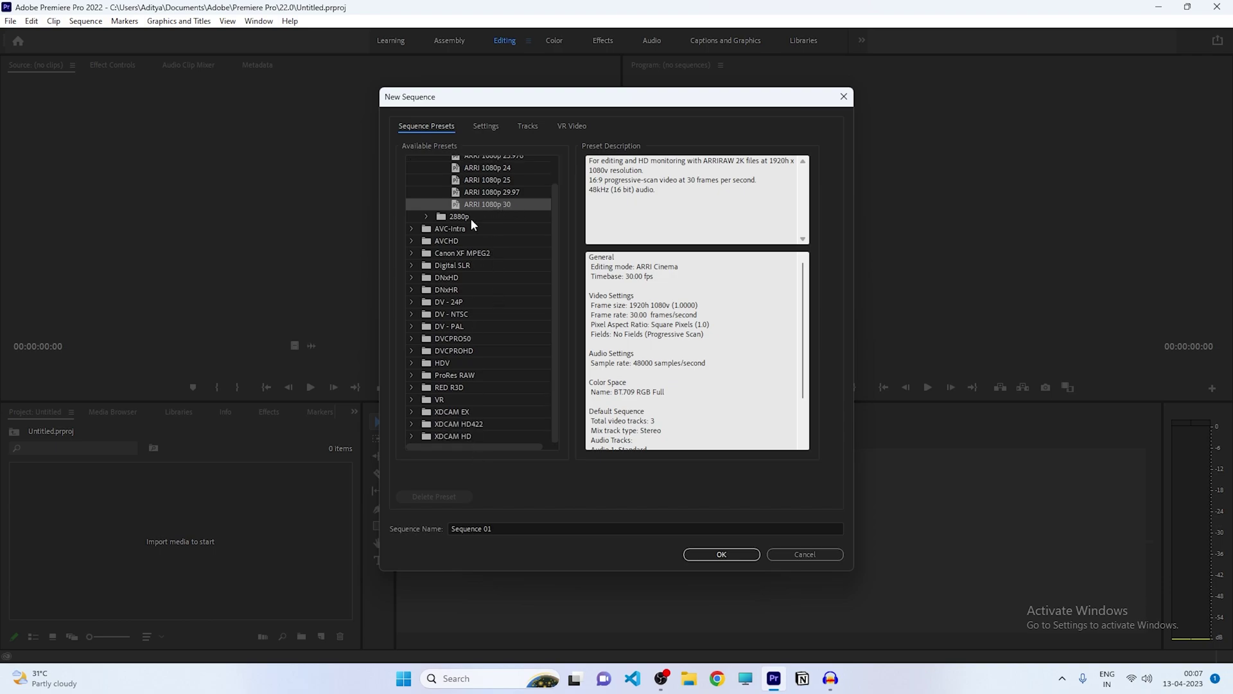
scroll(480, 283, up, 1)
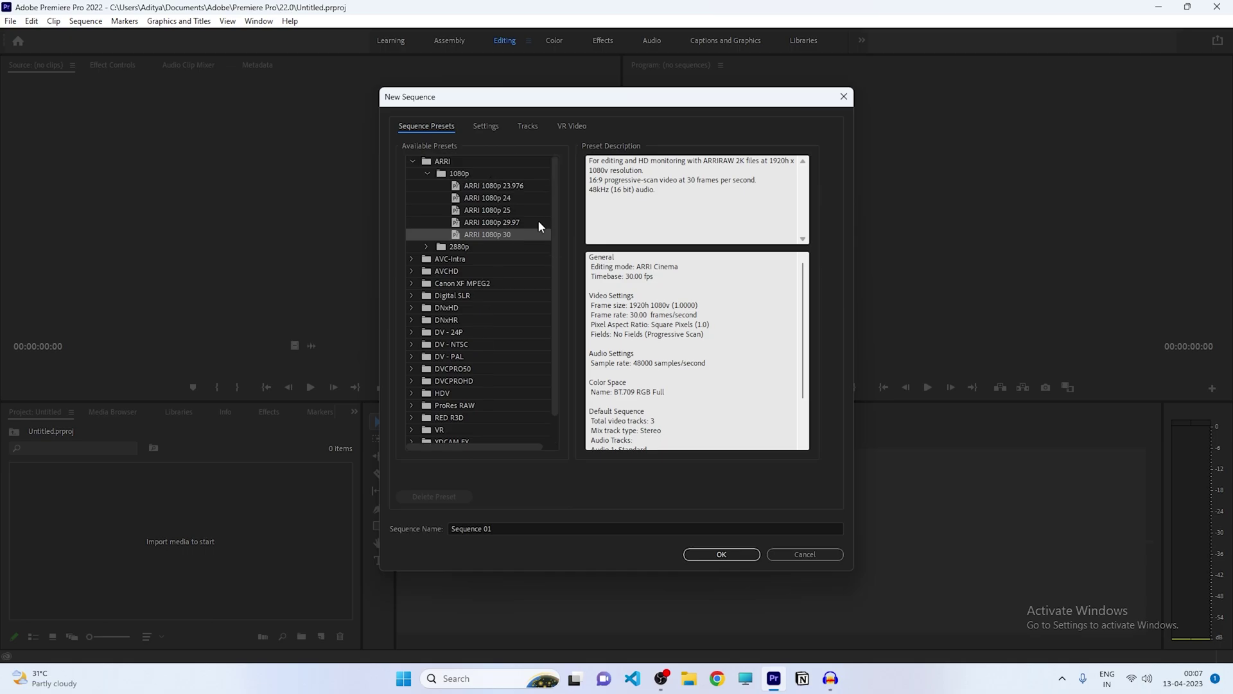
click(717, 560)
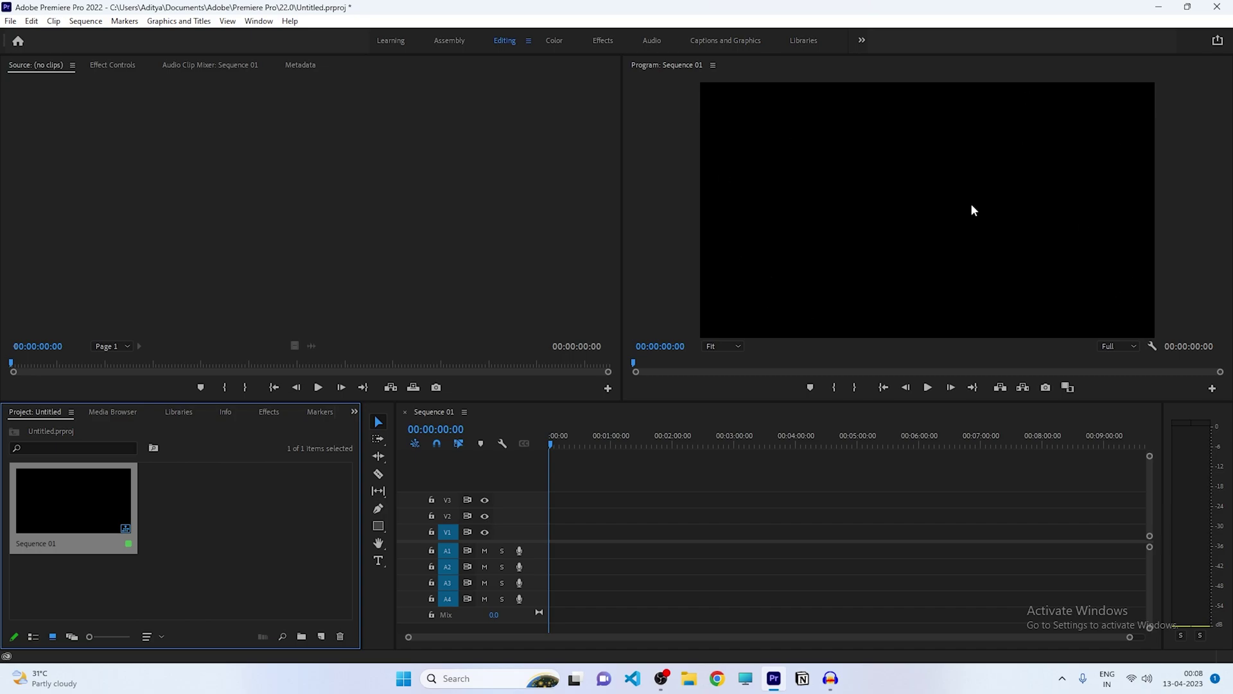
- Create a 1920 × 1080 color matte in 171717 and place it on track V1 from the sequence start to about four minutes
click(265, 525)
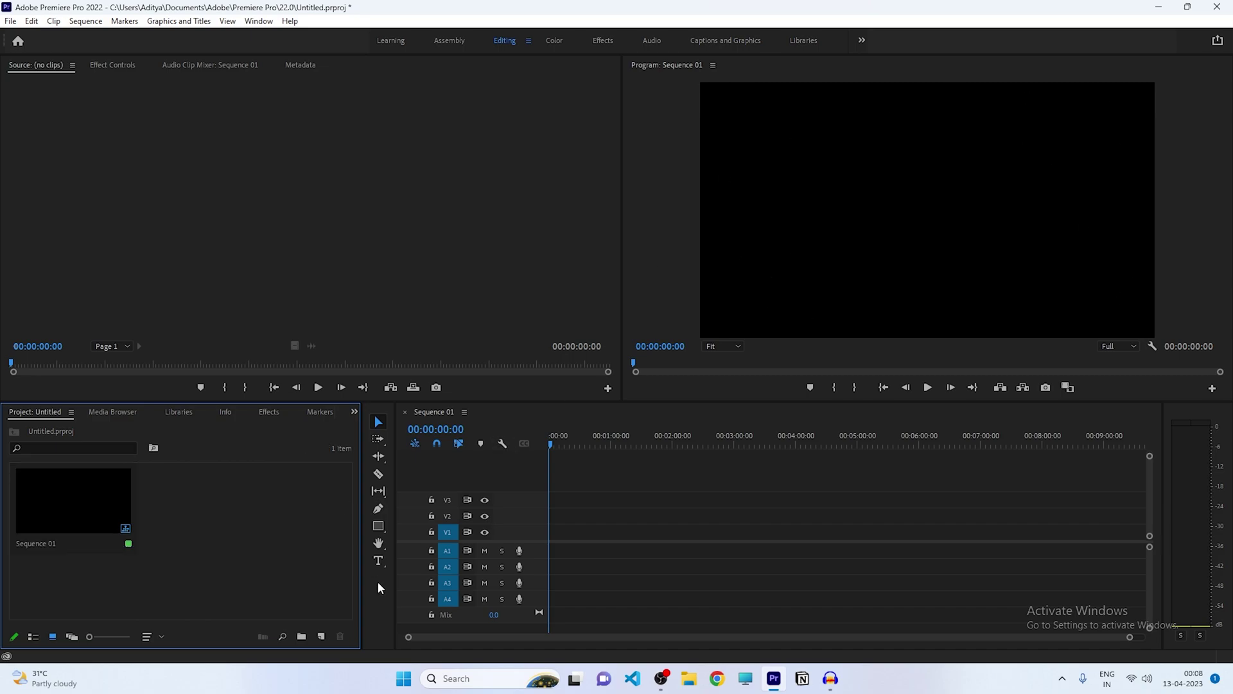
click(323, 634)
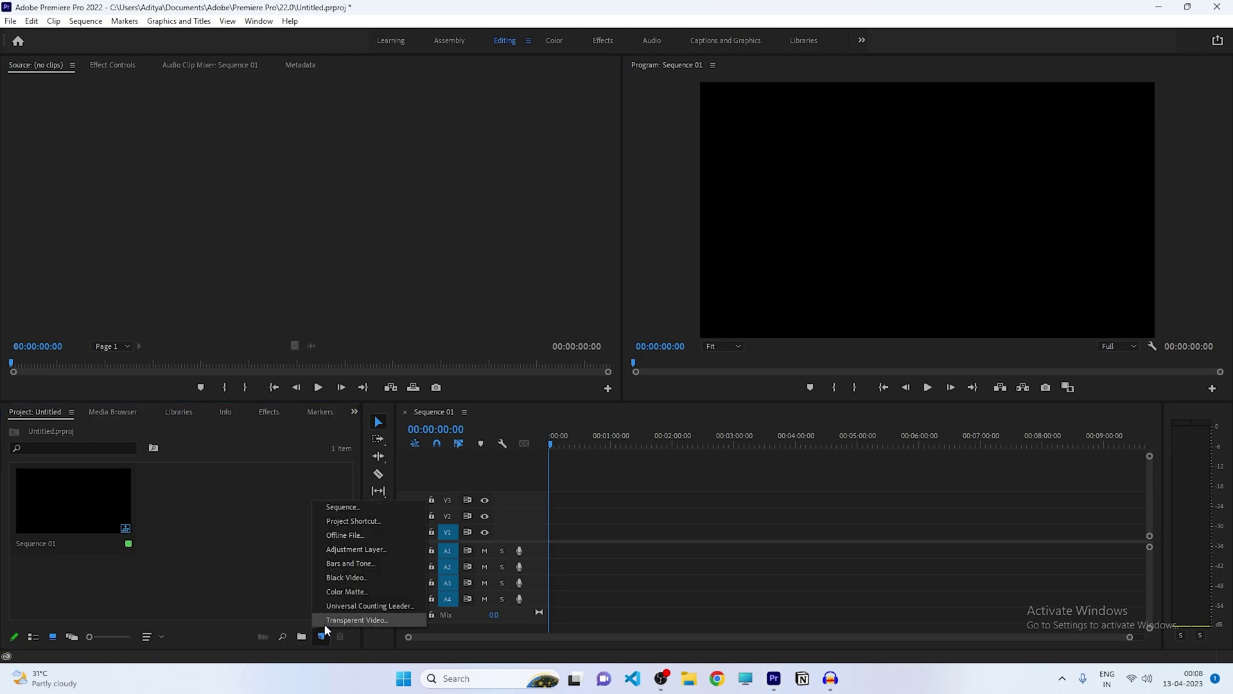
click(341, 591)
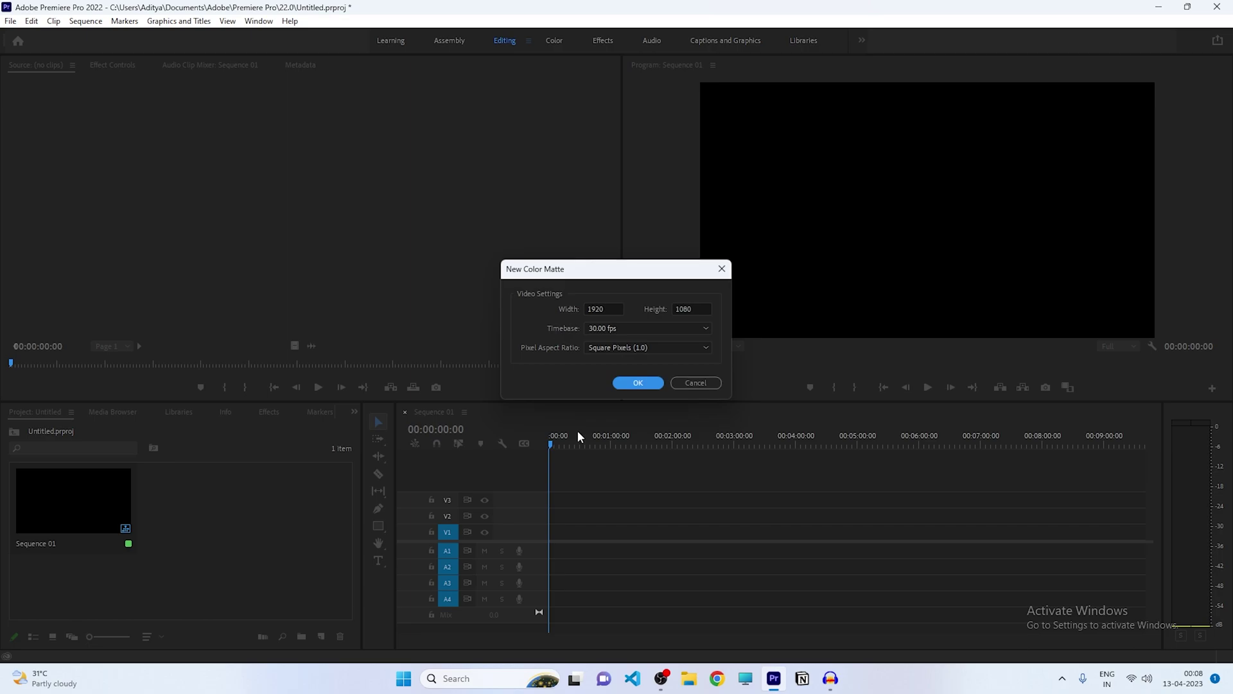
click(638, 383)
click(699, 419)
text(171717)
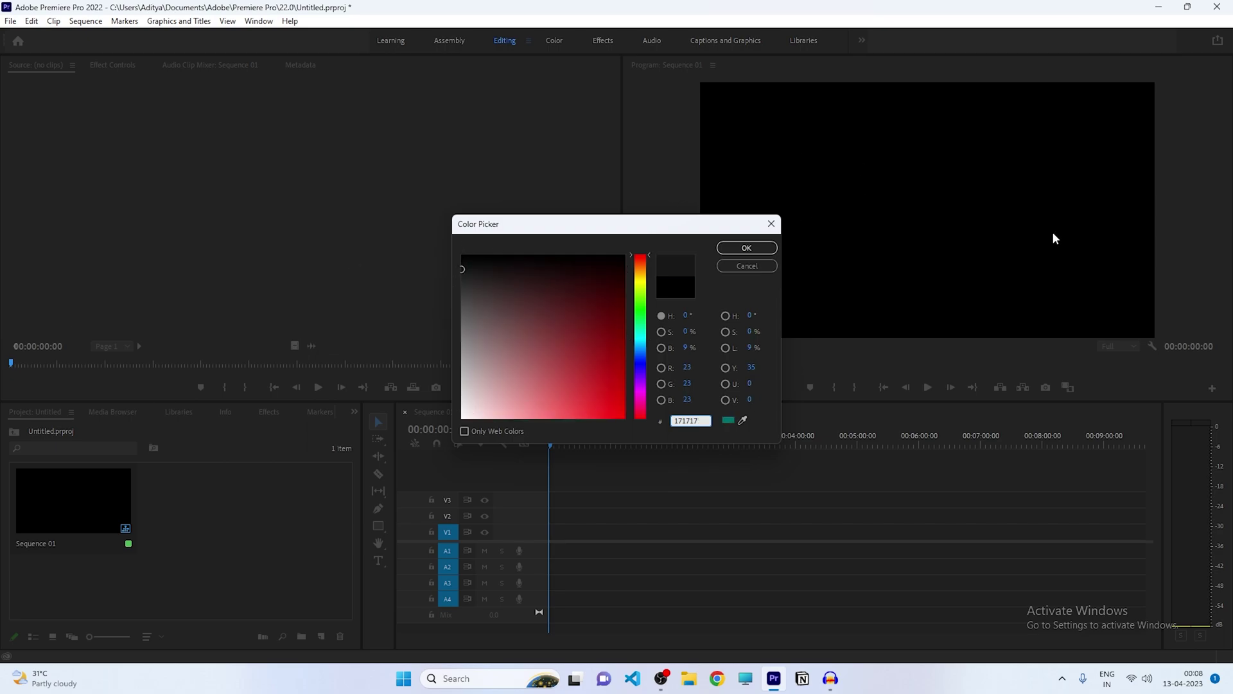
click(737, 249)
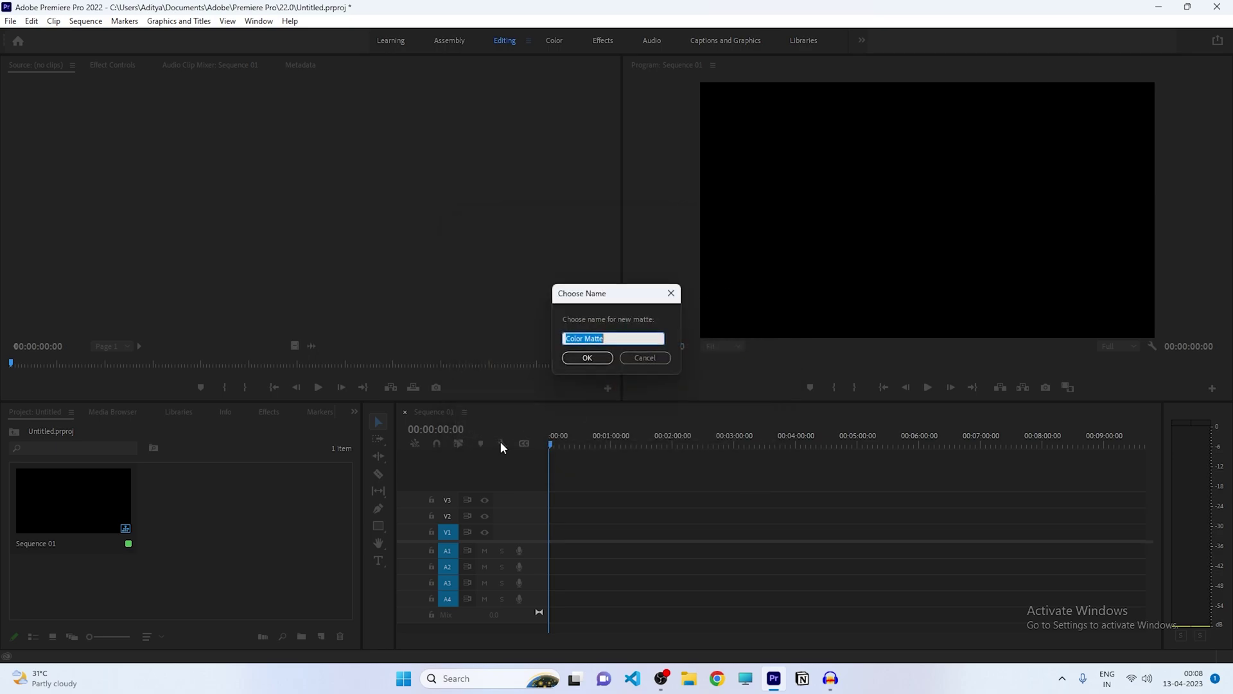
click(587, 357)
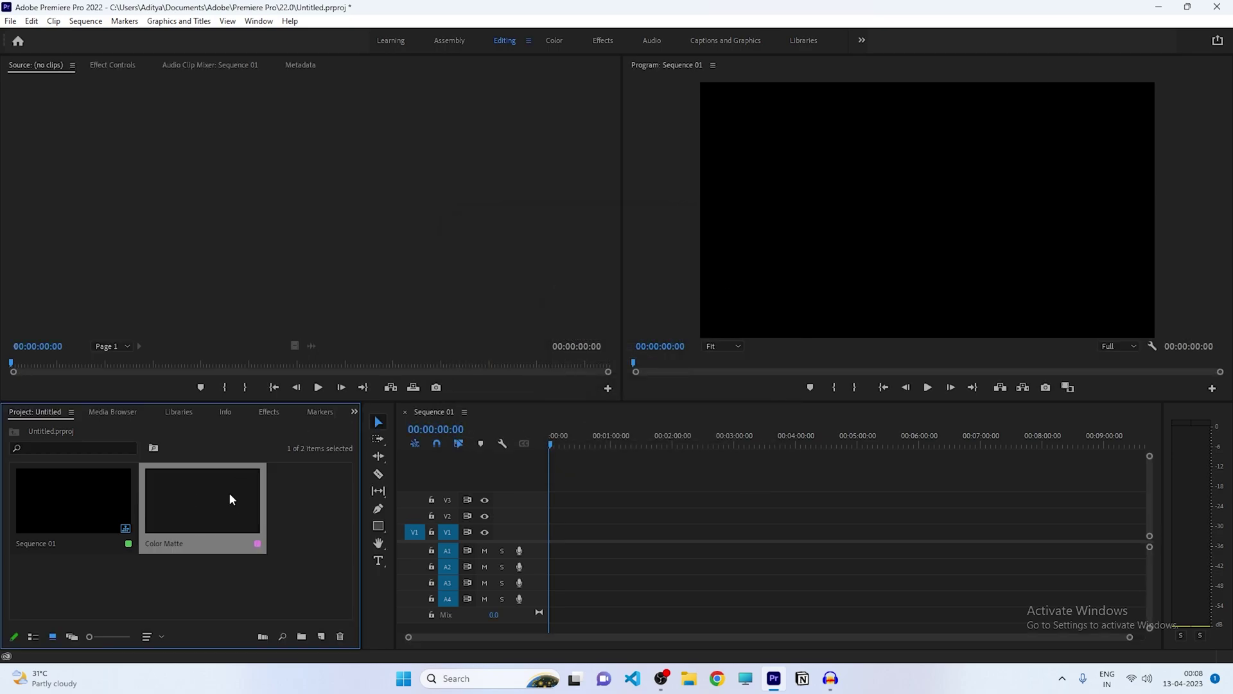
drag(281, 513, 797, 542)
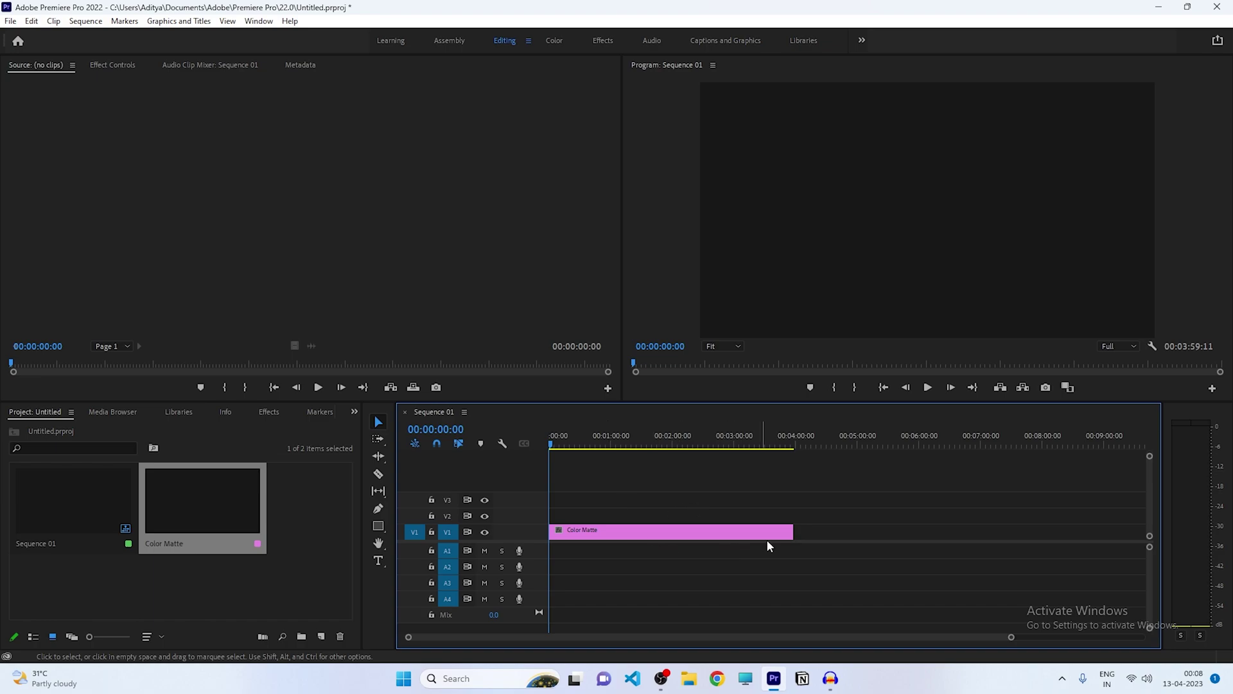
- Add a text layer reading "TEXT" over the matte in the program frame
click(379, 562)
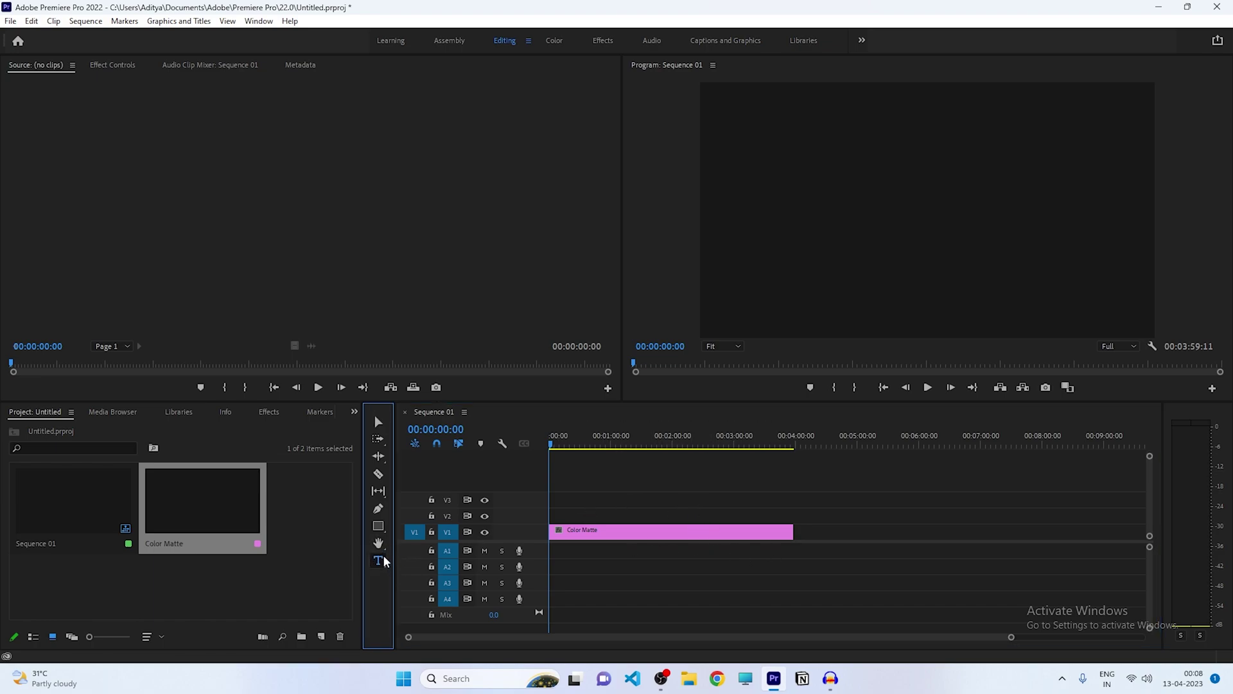
click(838, 206)
text(TEXT)
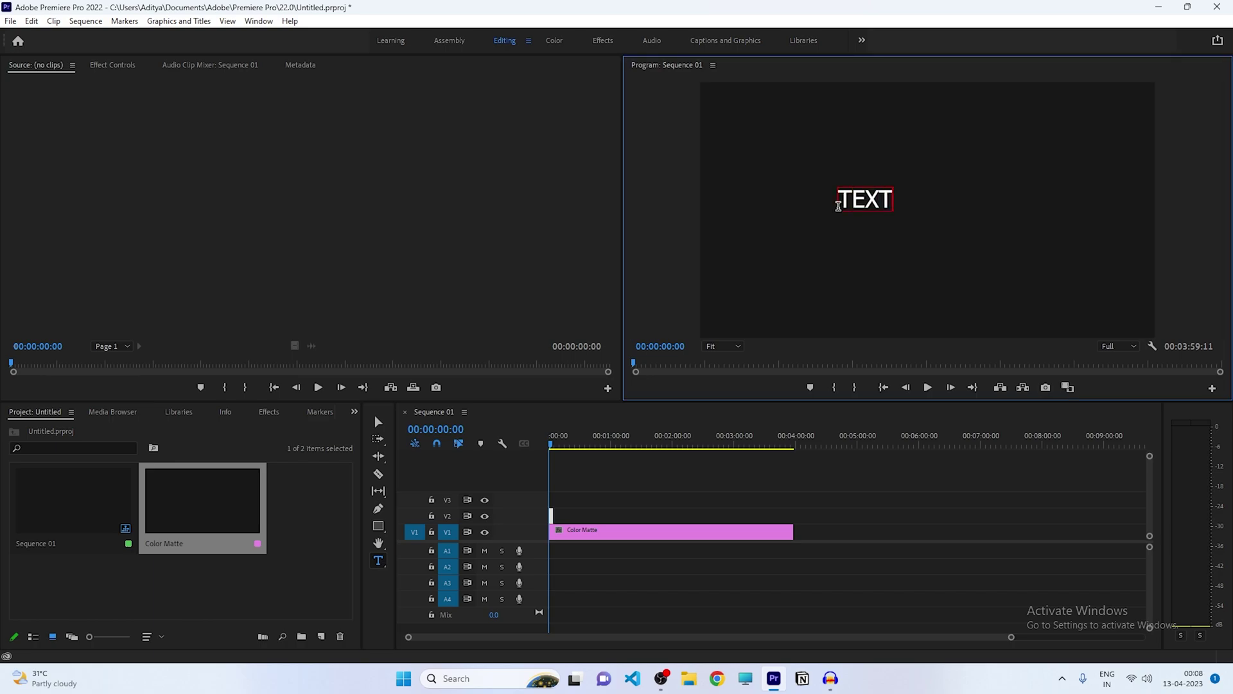
- In the Captions and Graphics workspace, scale the text to 539 and center it vertically and horizontally in the frame
click(745, 42)
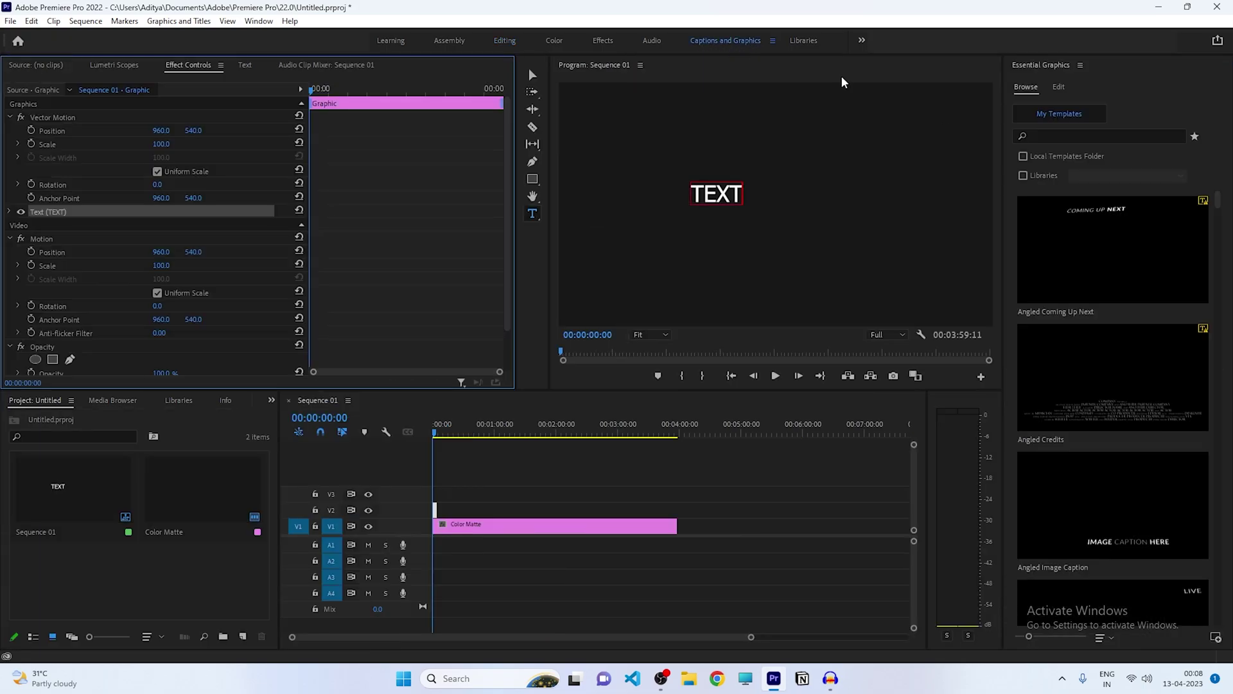
click(1057, 88)
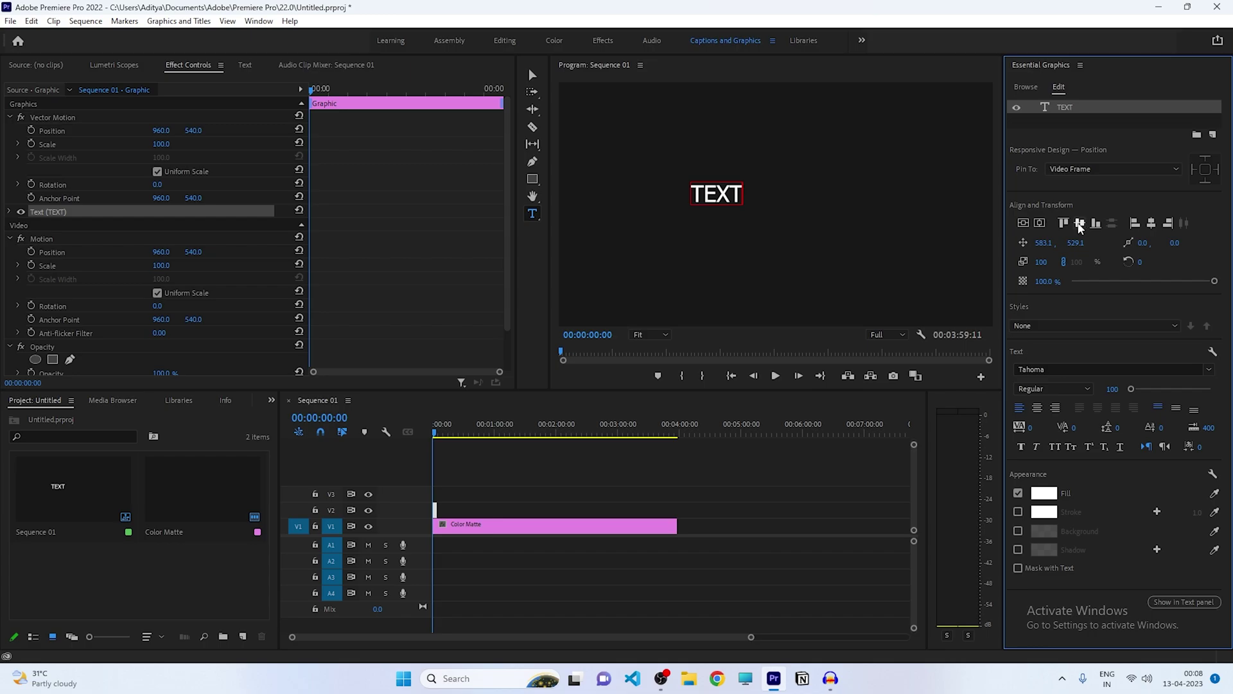
click(1080, 225)
click(1152, 223)
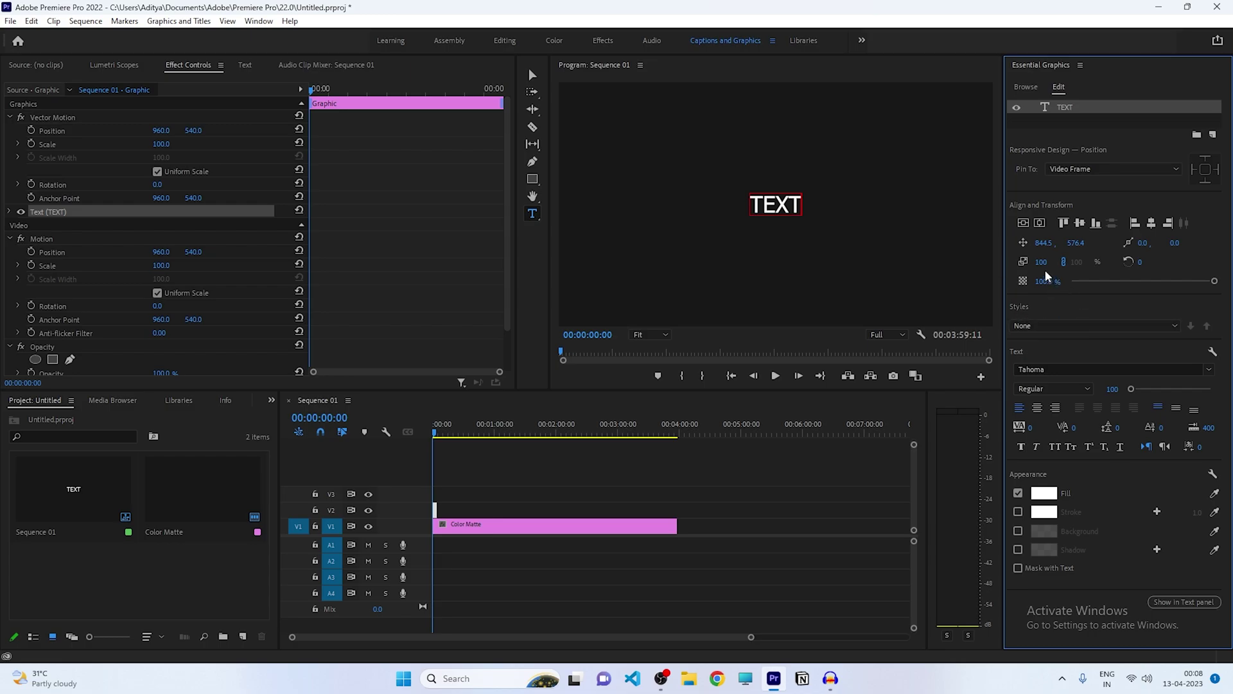
drag(1041, 262, 1232, 262)
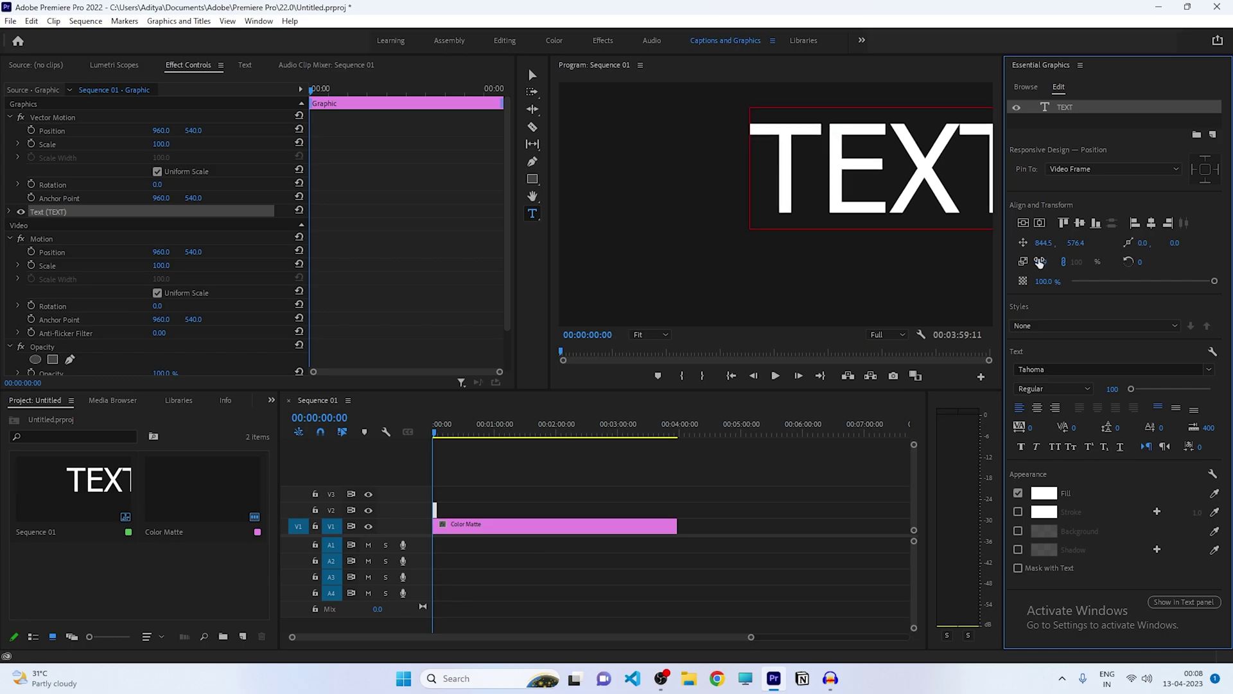
click(1080, 222)
click(1150, 225)
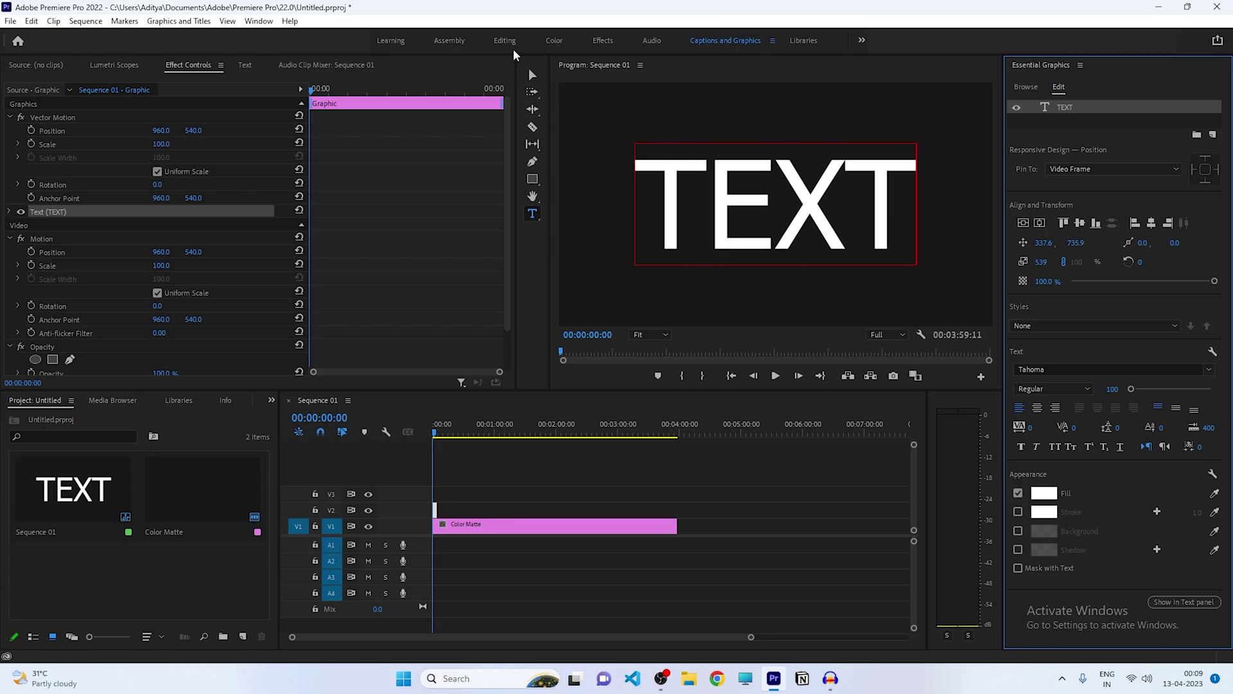
- Return to the Editing workspace and extend the text clip on V2 to the end of the color matte
click(513, 43)
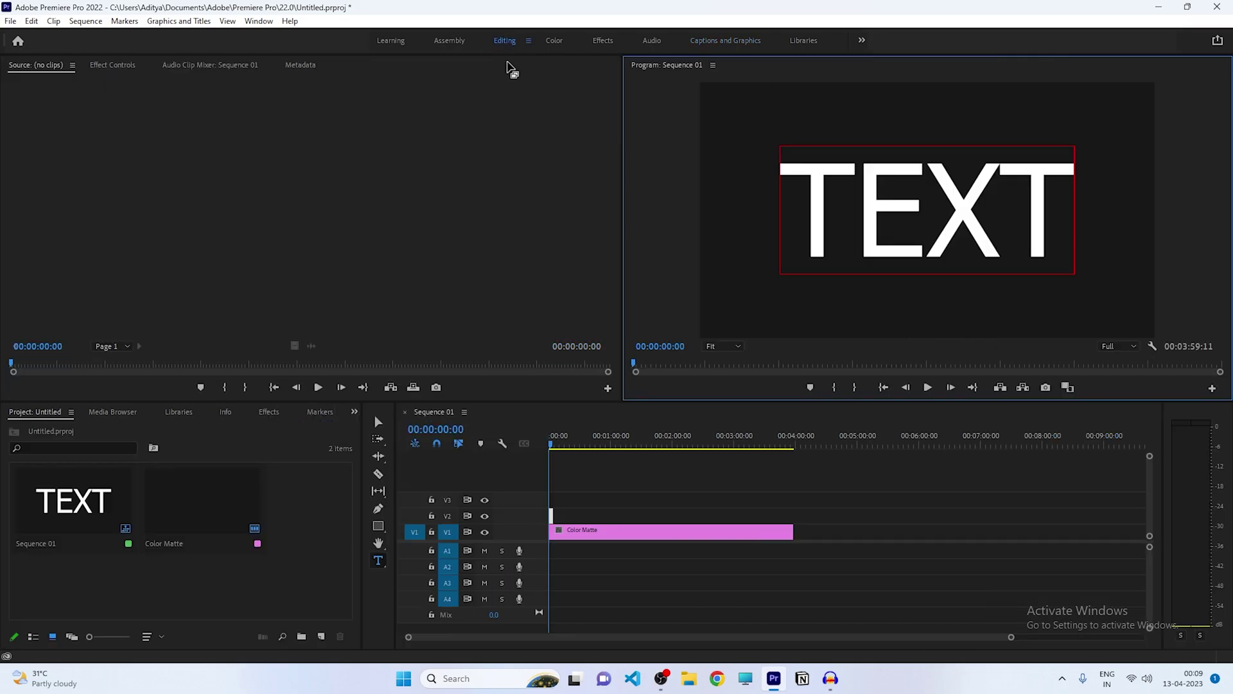
click(558, 508)
drag(557, 508, 794, 509)
click(633, 514)
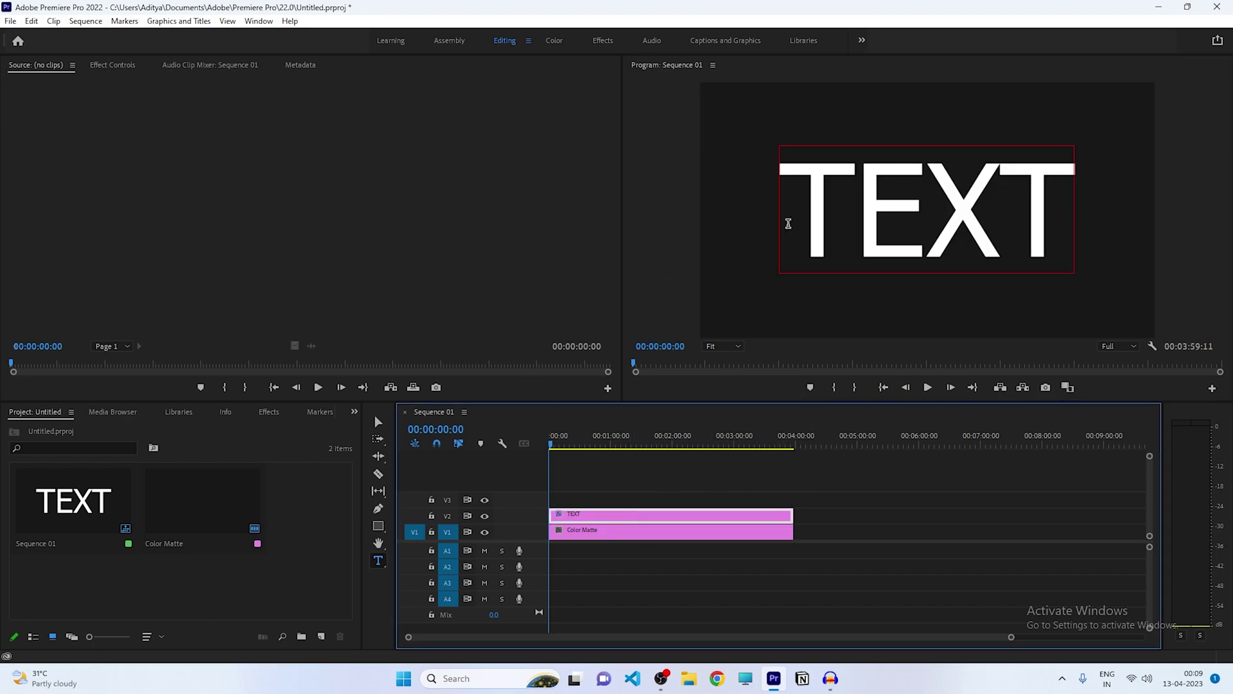
- Add Vector Motion Position keyframes to the text clip at its start and at 00:00:21:11, and return to the first one
click(111, 65)
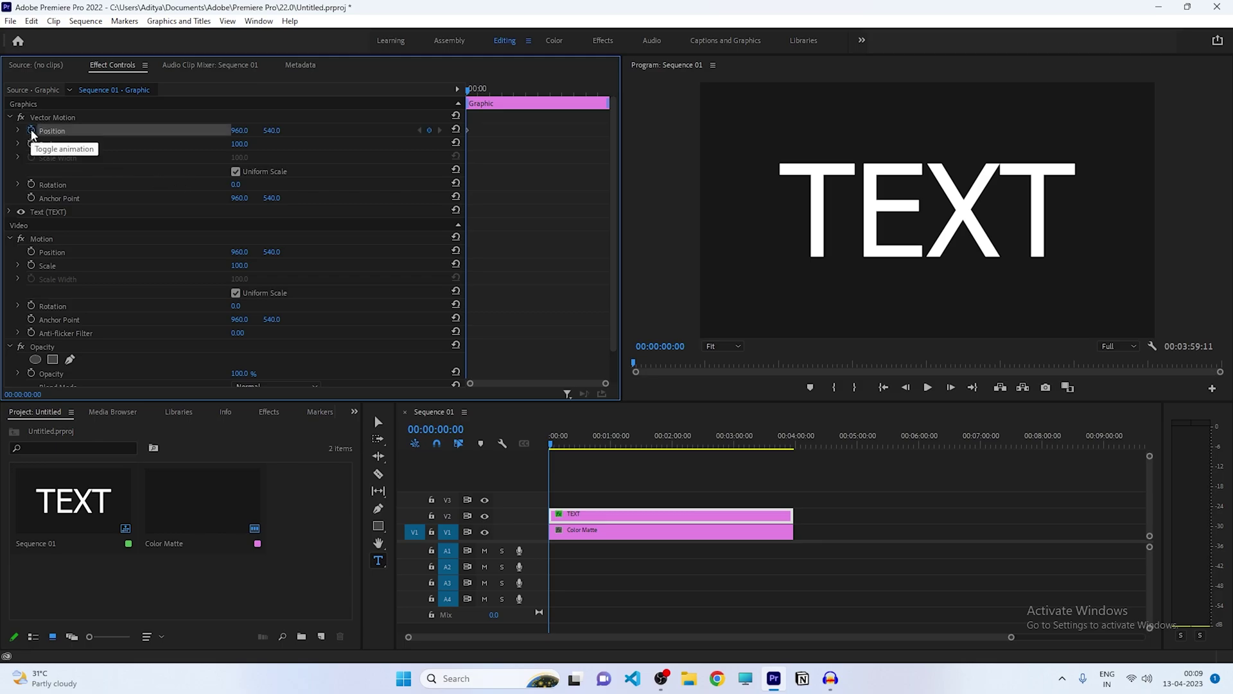
click(473, 94)
drag(473, 94, 480, 100)
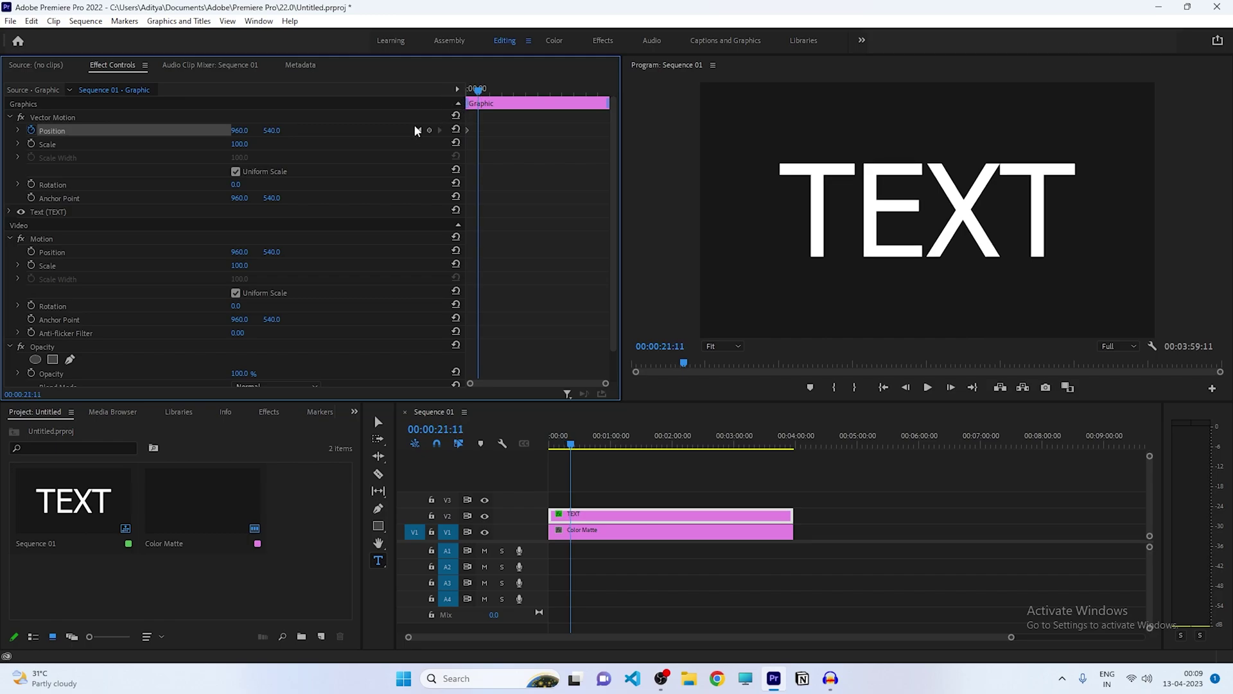
click(429, 130)
click(419, 129)
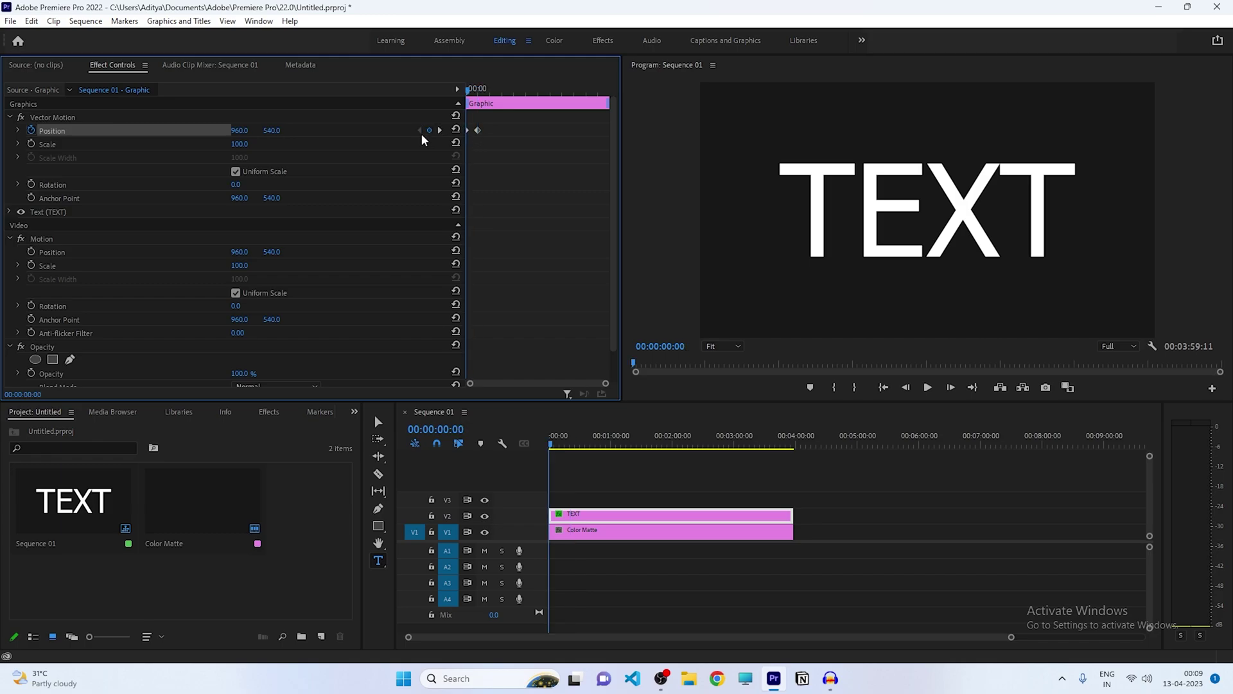
- Set the horizontal Position at the first keyframe to a negative value that puts the text outside the frame's left edge
click(240, 130)
text(730)
key(Return)
text(-690)
key(Return)
- Preview the text slide-in and move the second Position keyframe earlier, to just after 00:00:02:15, to speed it up
key(space)
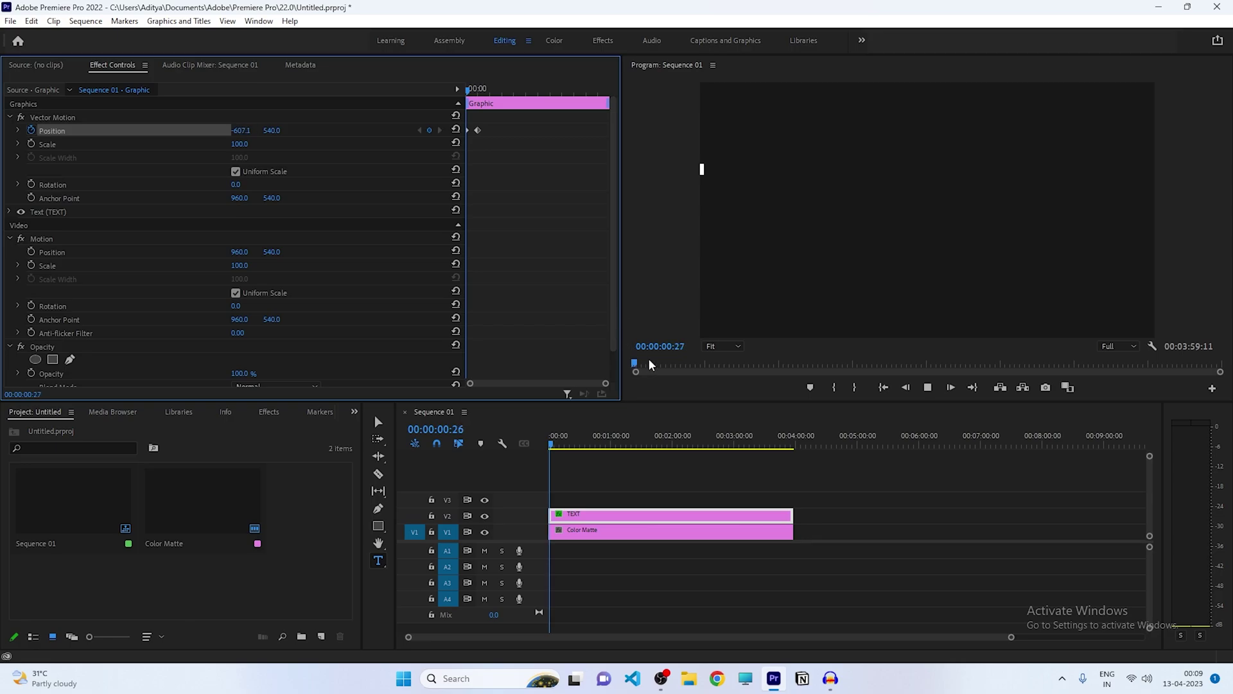
key(space)
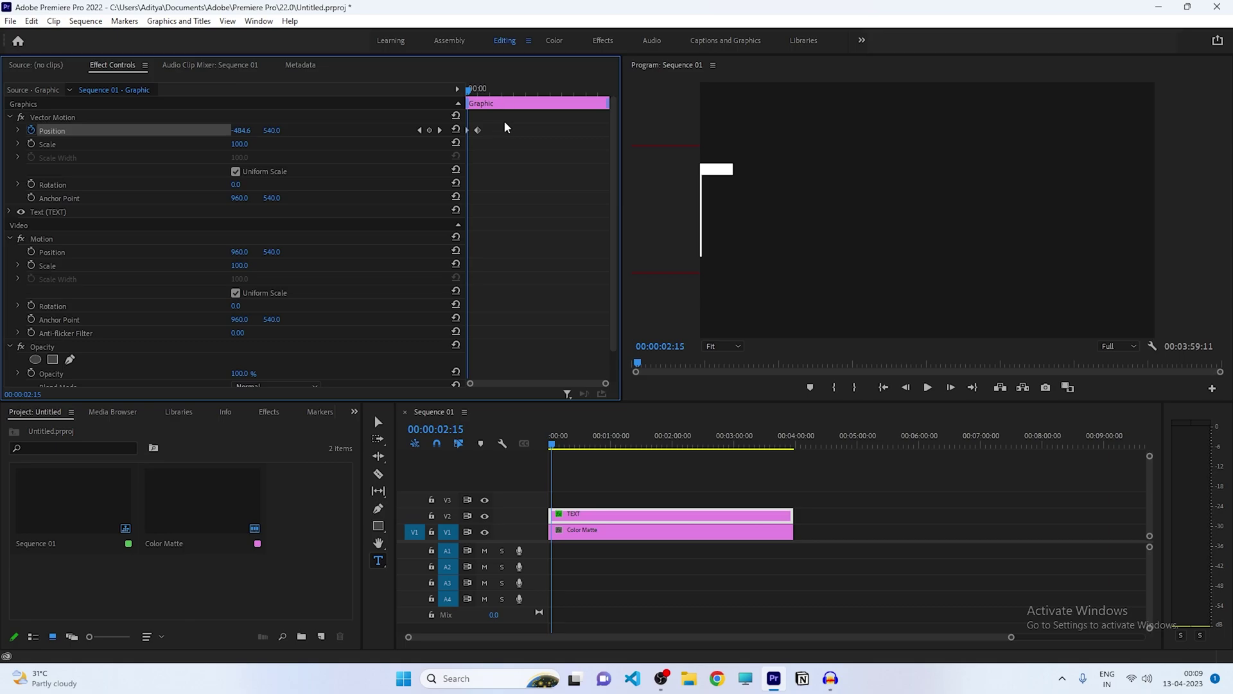
scroll(507, 129, up, 3)
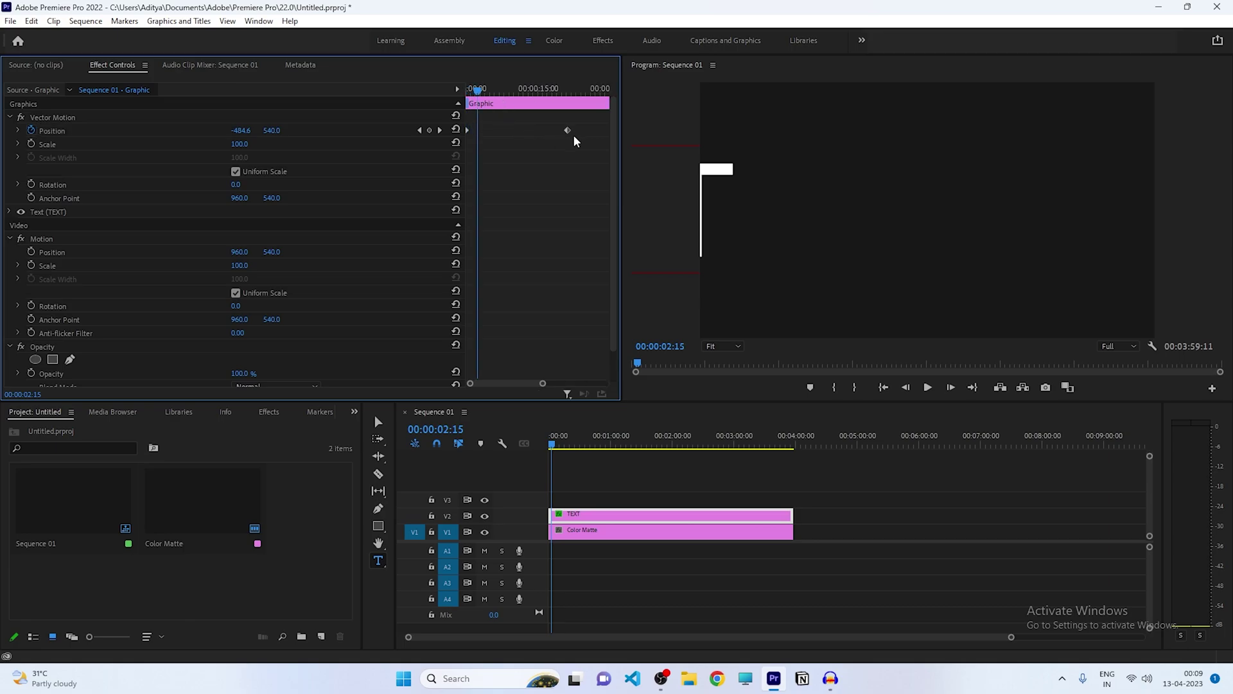
drag(567, 132, 486, 136)
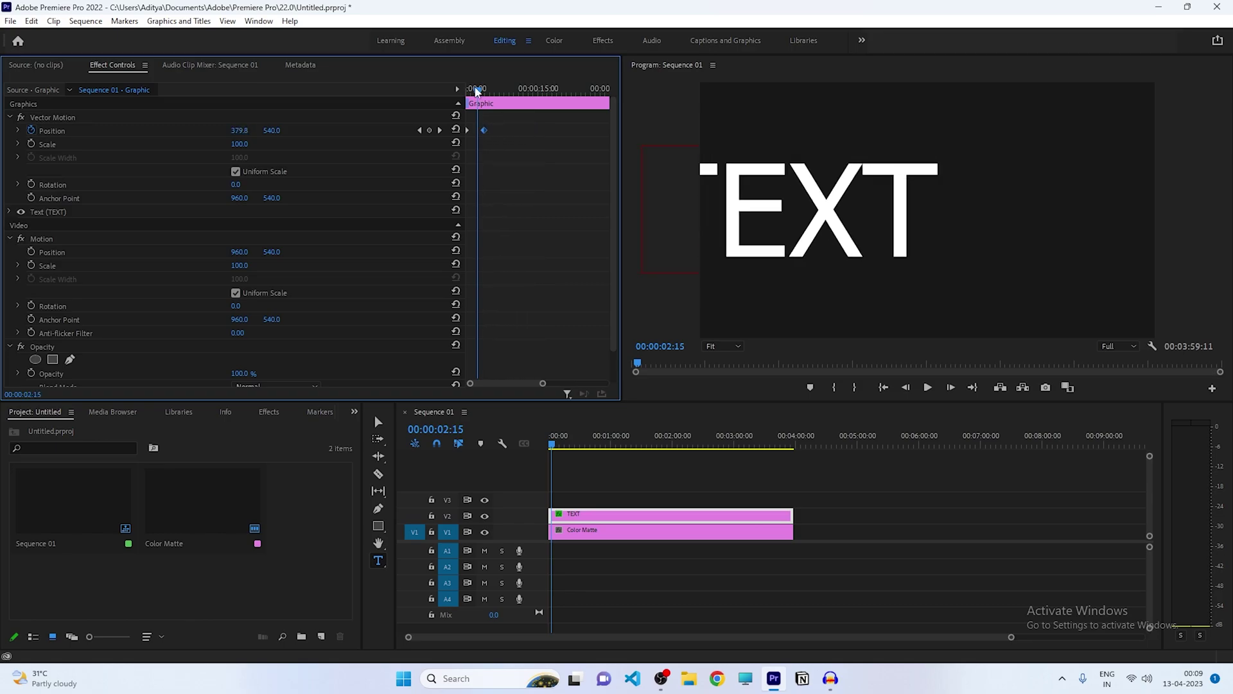
- Preview the slide-in and move the second Position keyframe earlier, to about 00:00:01:00, then replay it from the start
key(Home)
key(space)
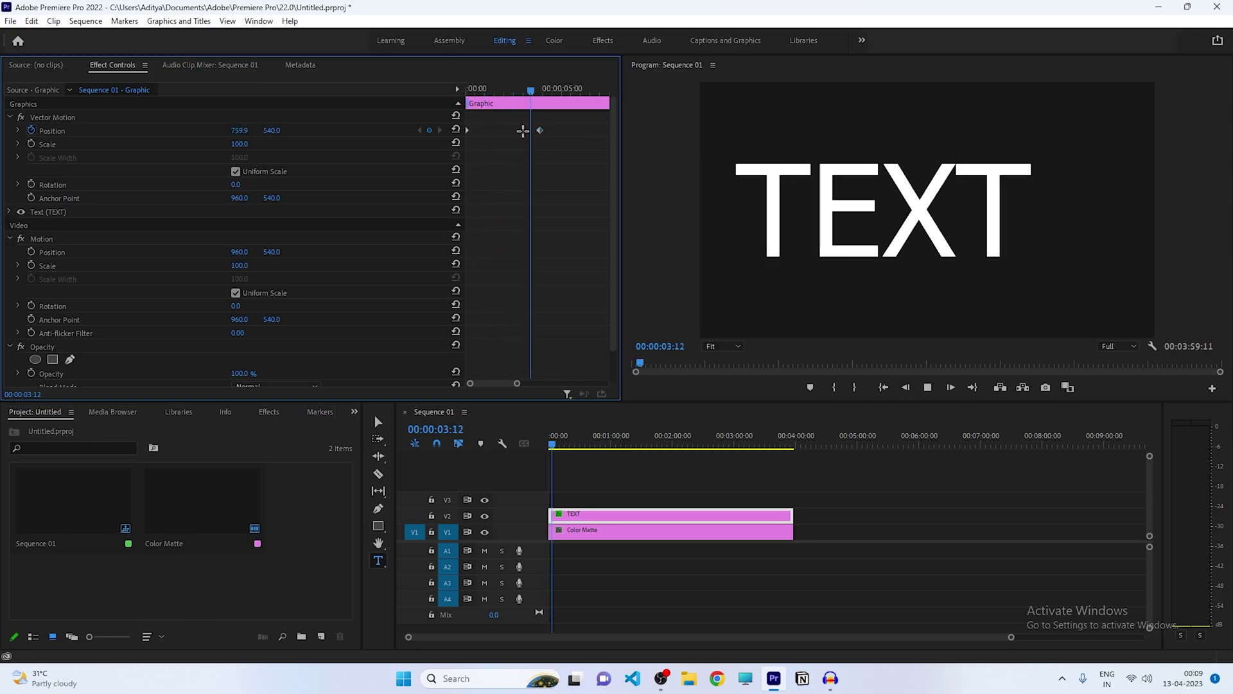
drag(543, 137, 488, 139)
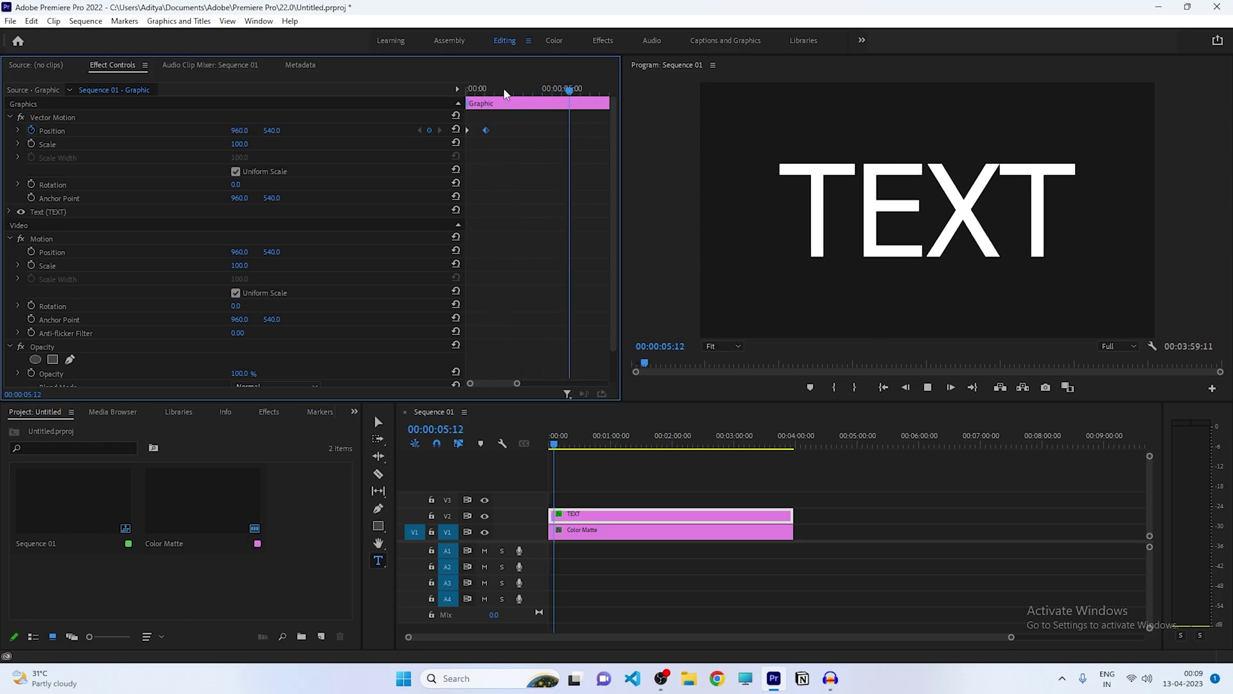
key(Home)
key(space)
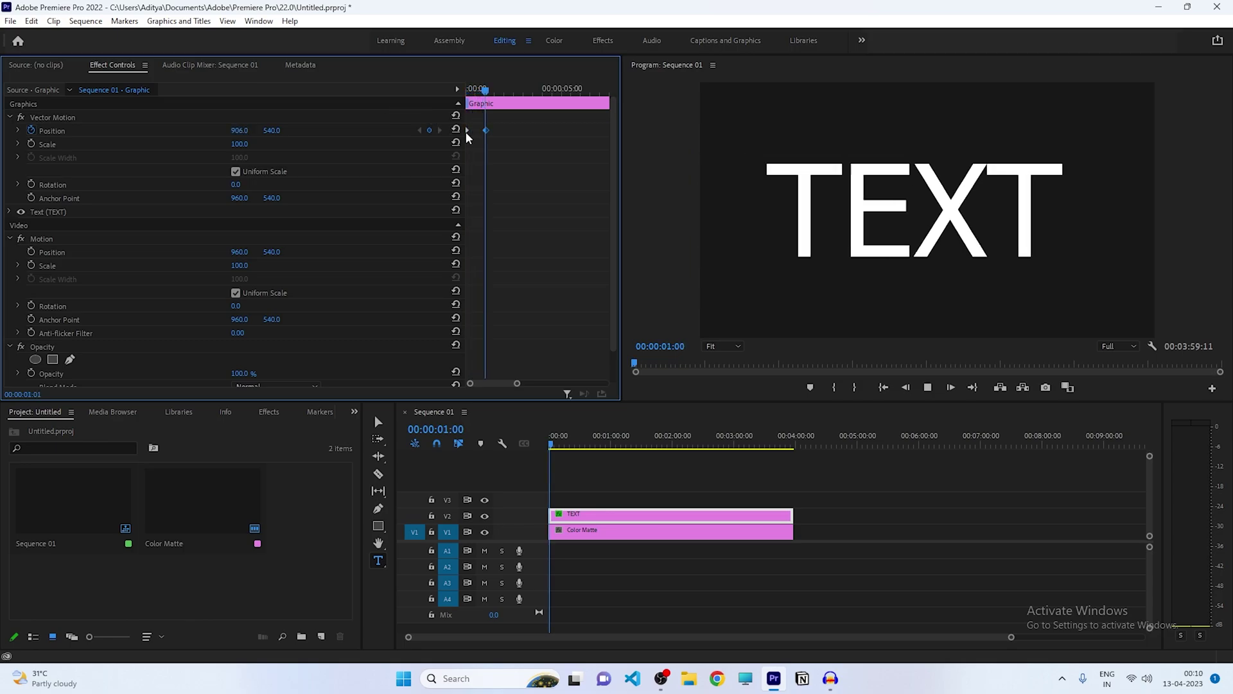
key(space)
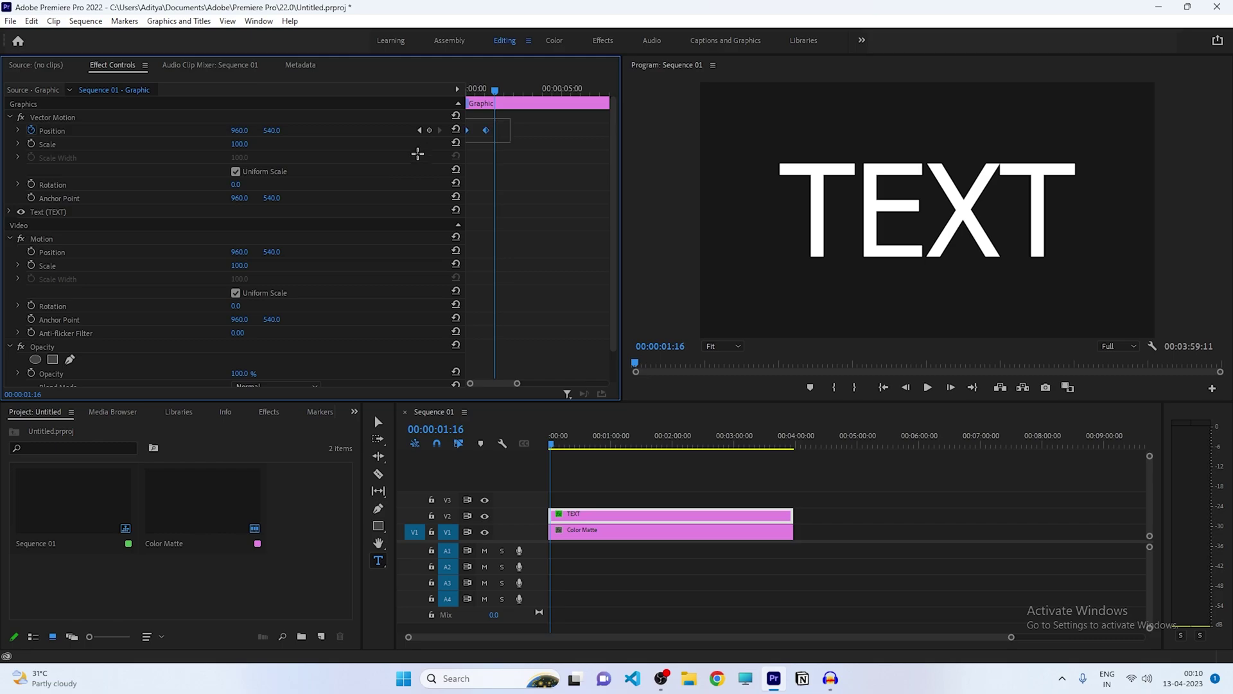
- Set the temporal interpolation of both Position keyframes to Continuous Bezier
right_click(486, 131)
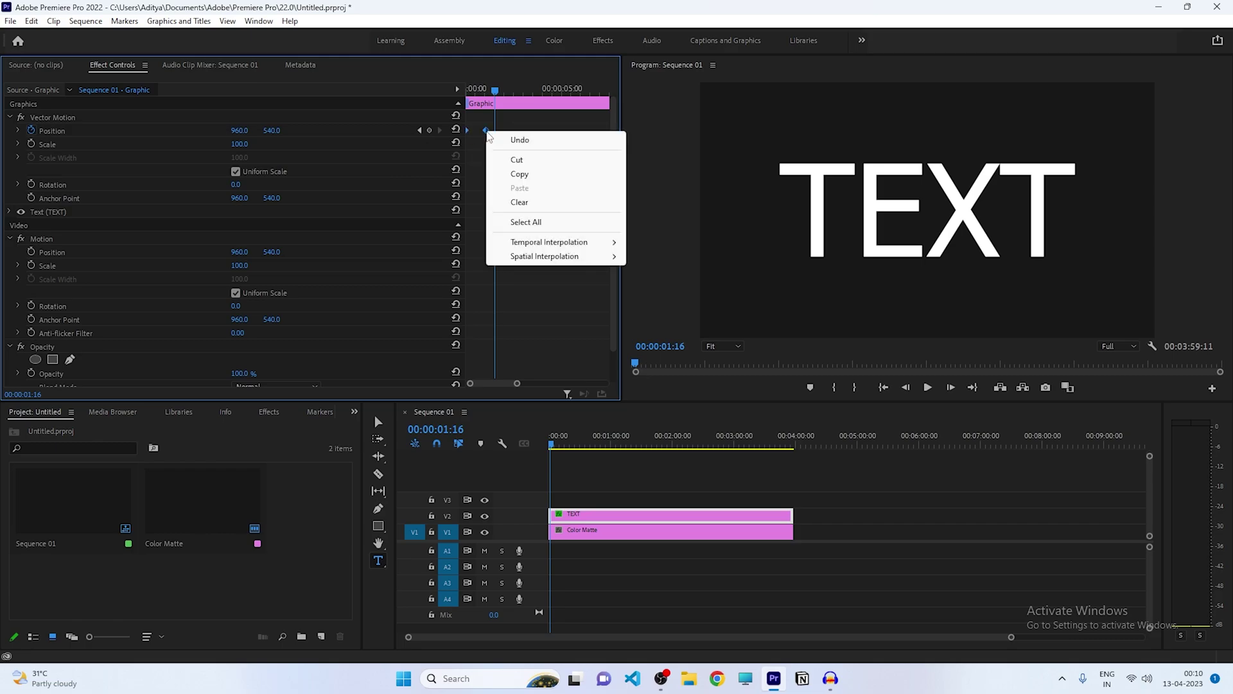
mouse_move(525, 248)
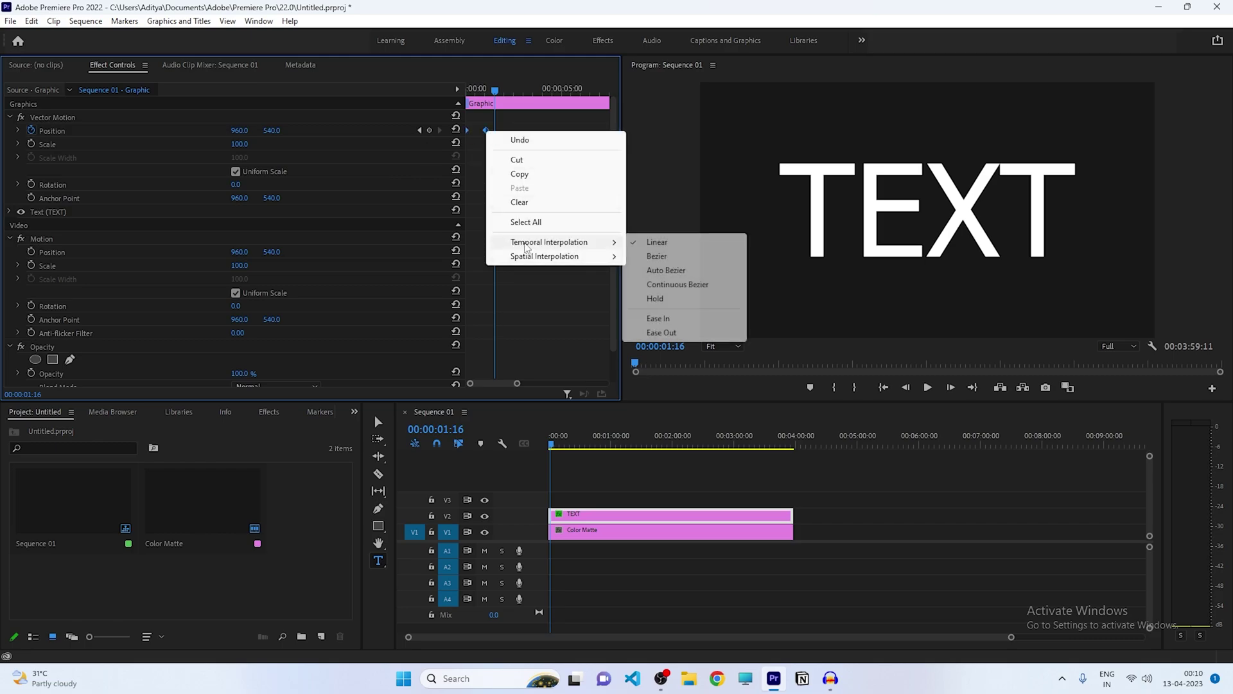
click(700, 288)
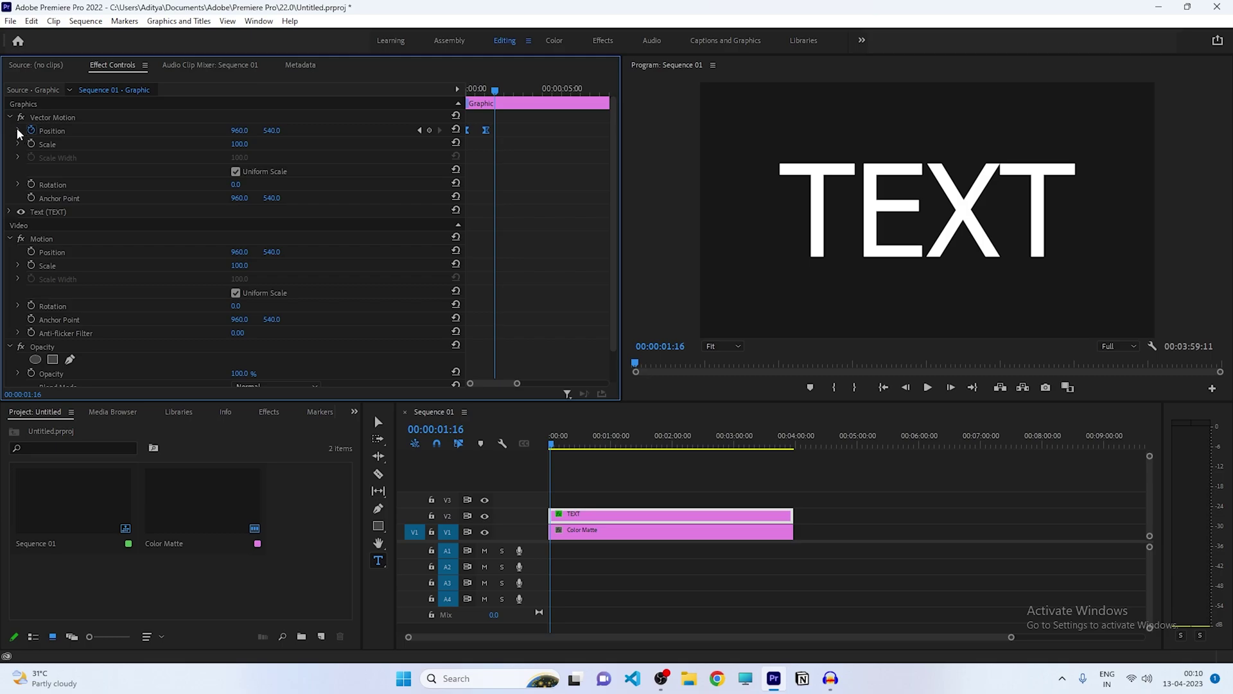
- Reshape the Position velocity graph so the text moves fast at first and slows toward the second keyframe, and preview the motion
click(18, 130)
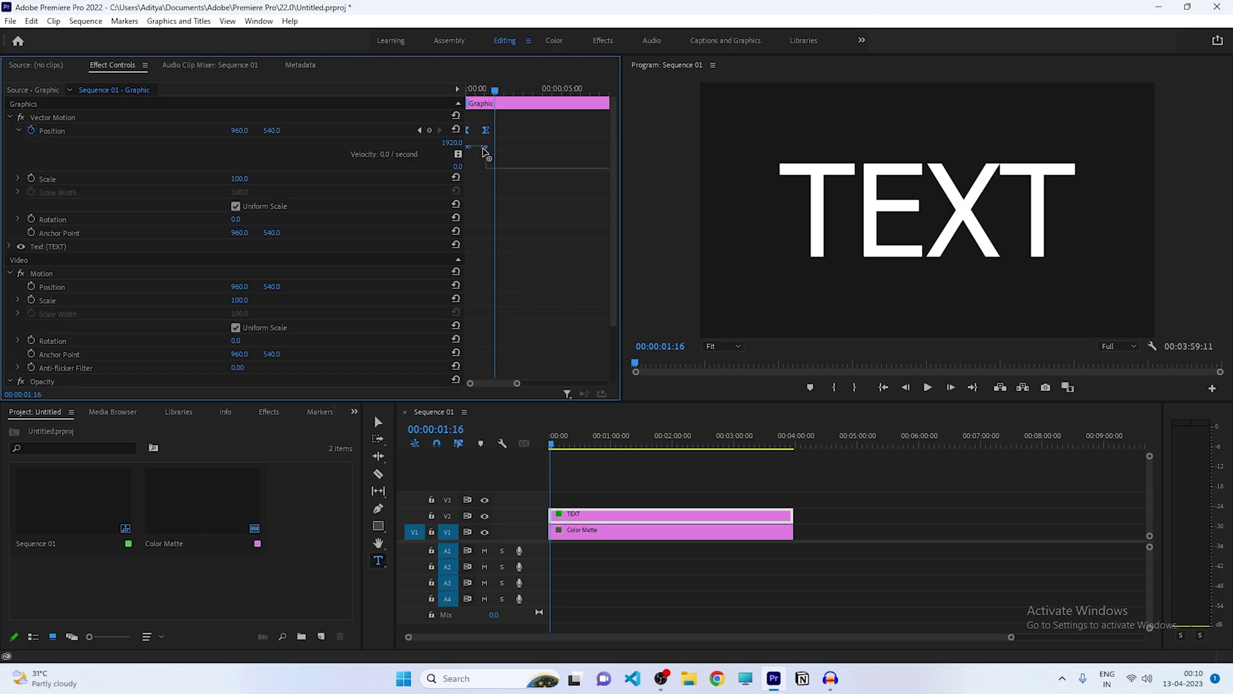
drag(486, 154, 421, 193)
key(Home)
key(space)
key(space)
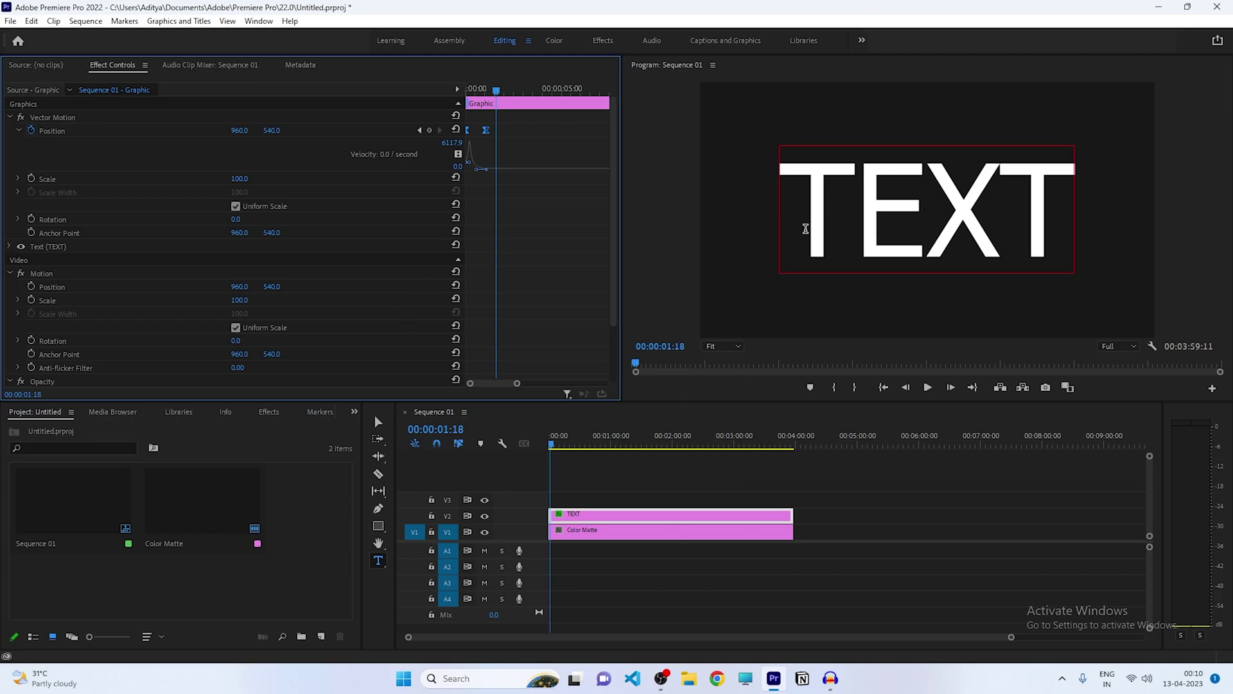
- Duplicate the text clip from V2 onto V3 directly above it and select the copy
click(379, 421)
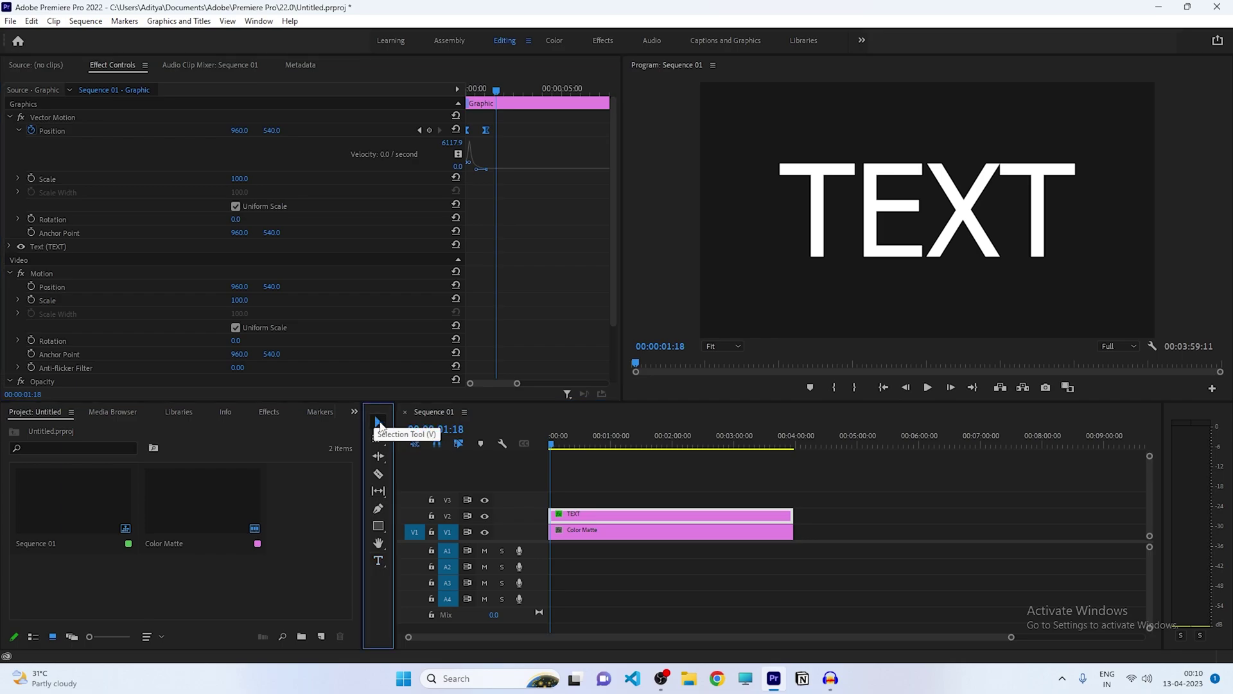
click(574, 518)
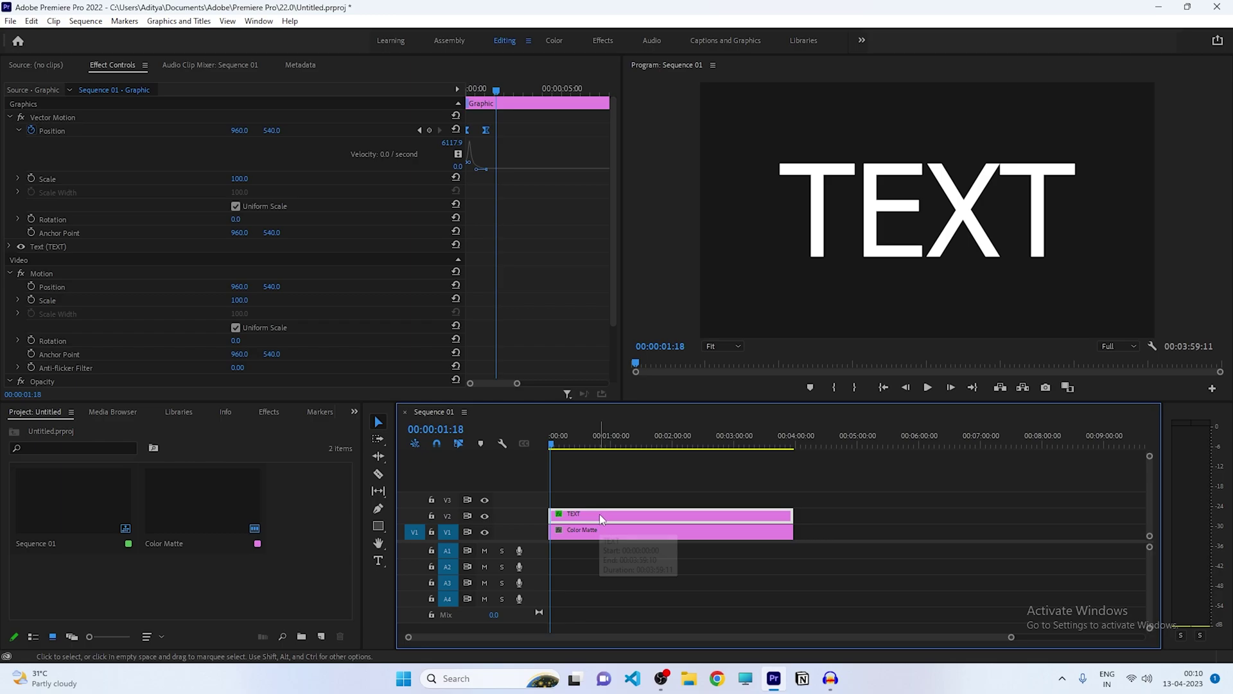
drag(588, 512, 610, 495)
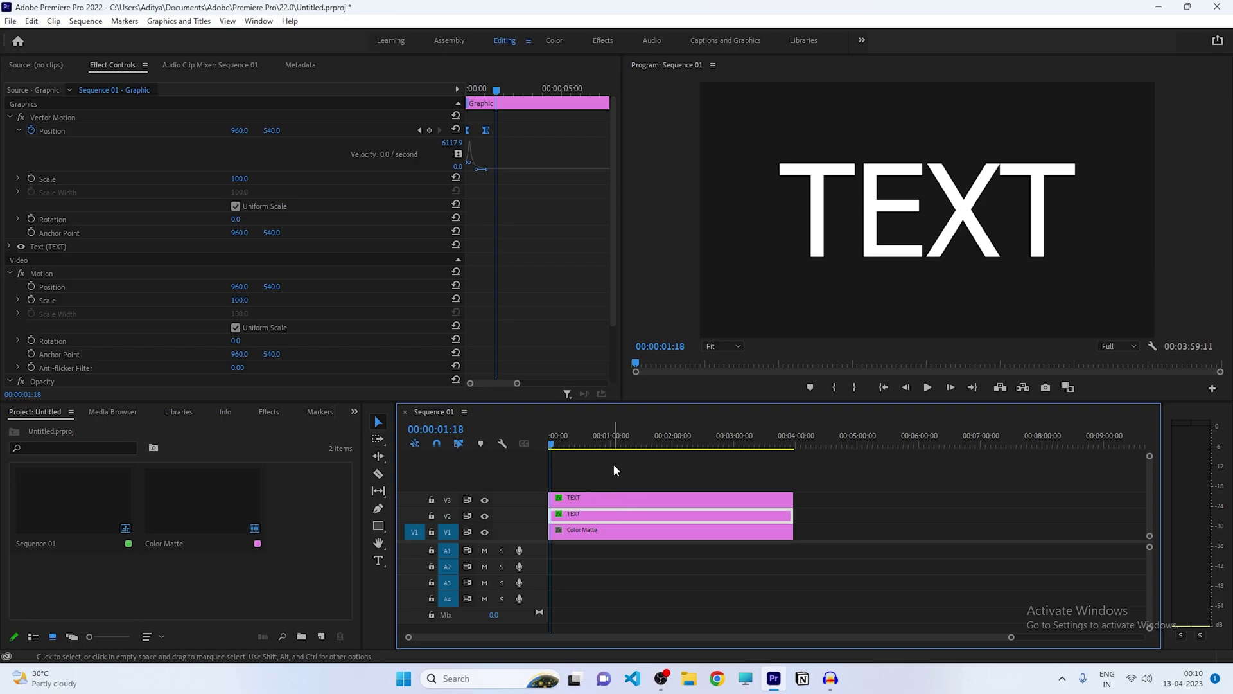
click(615, 464)
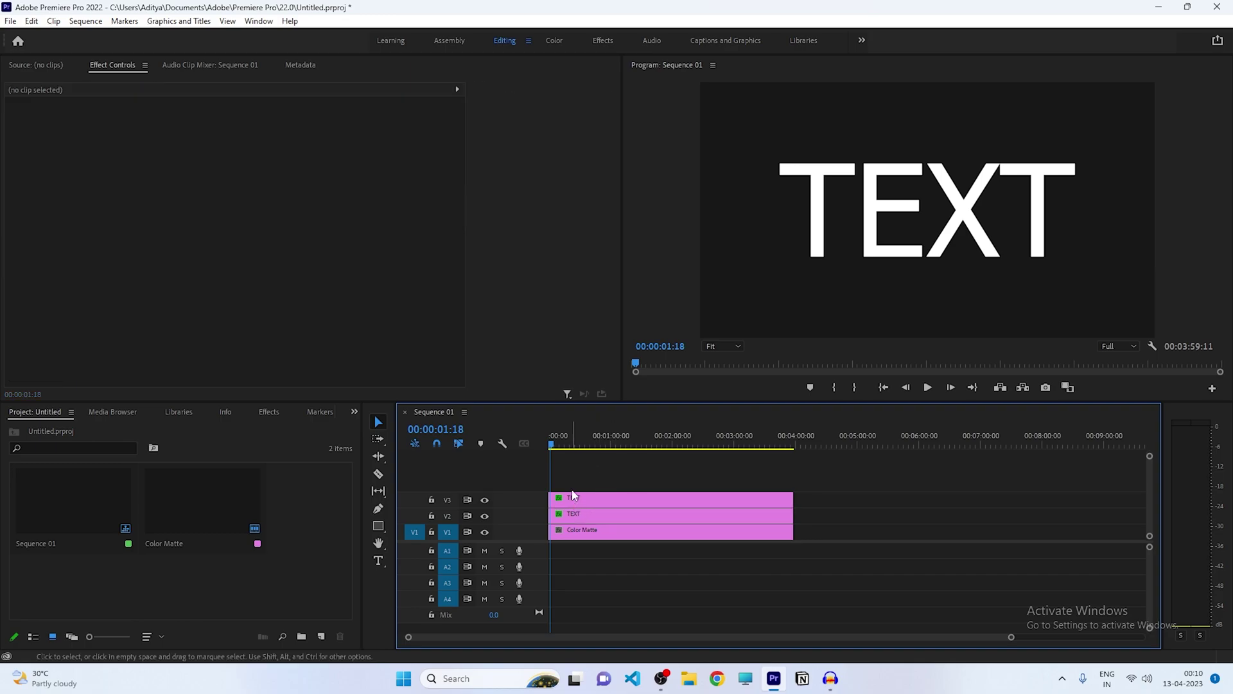
click(574, 496)
click(591, 476)
click(573, 500)
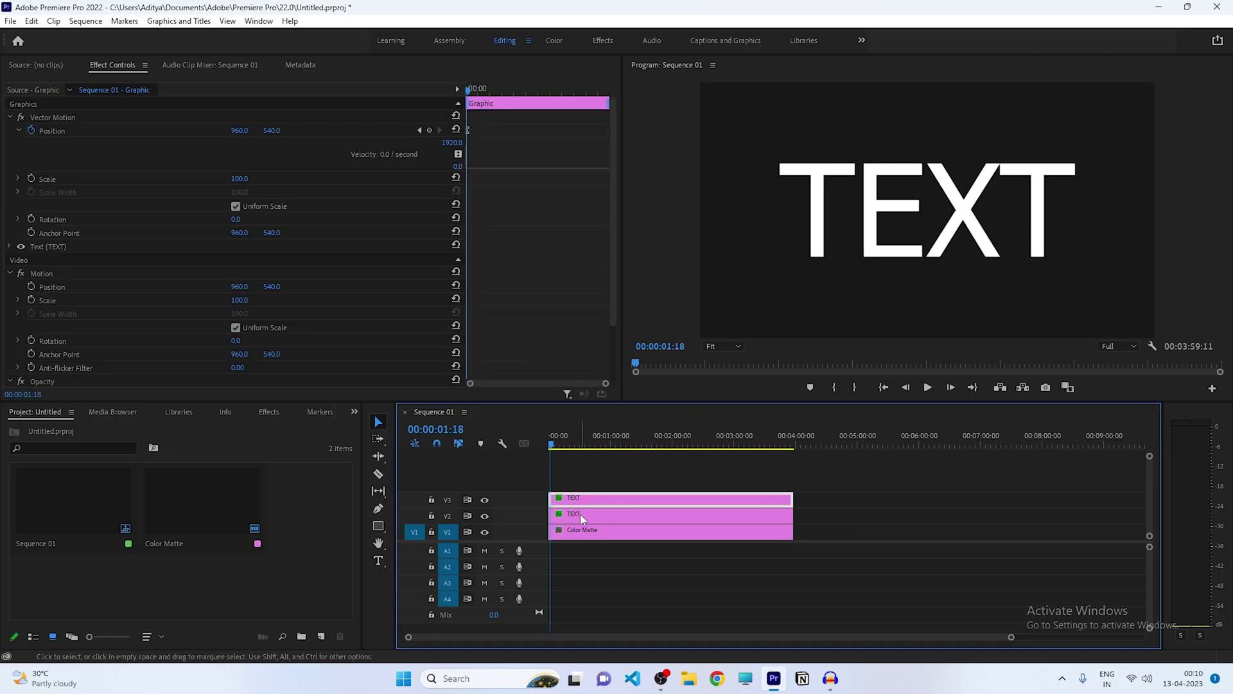
- Change the fill color of the whole text in the V3 clip to yellow-orange FFB400
click(379, 563)
drag(778, 207, 1076, 205)
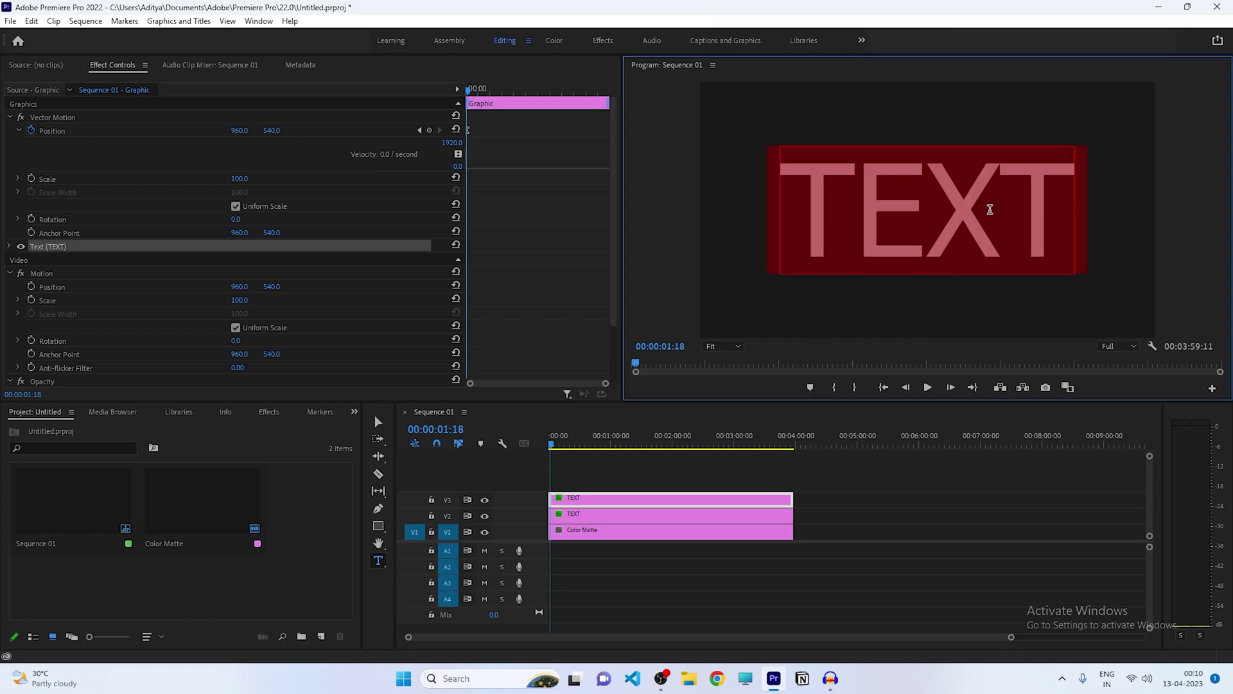
click(10, 246)
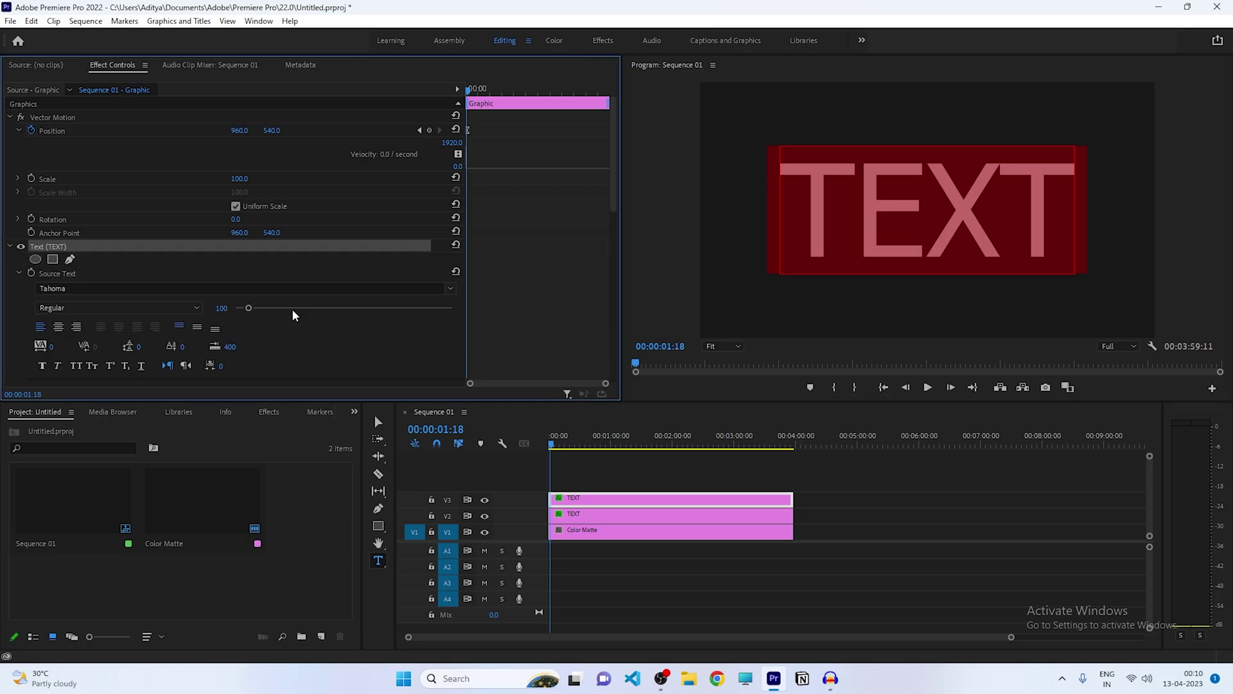
scroll(341, 363, down, 1)
scroll(340, 364, down, 2)
scroll(317, 294, down, 2)
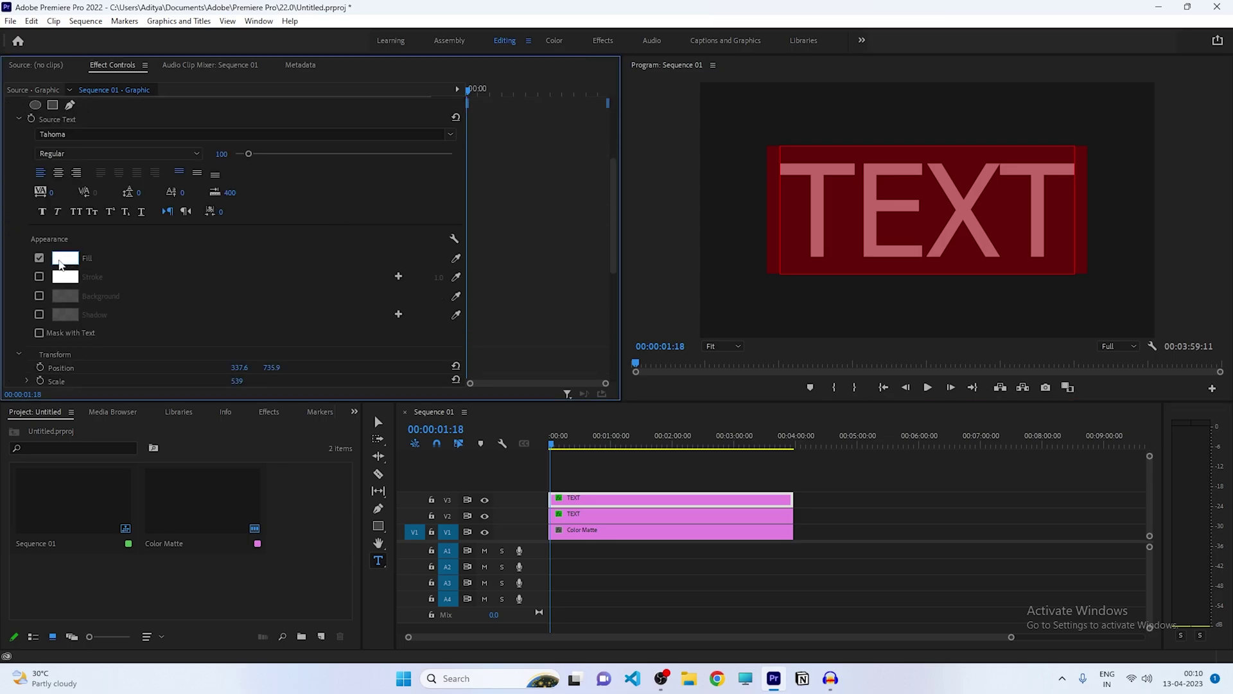
click(65, 257)
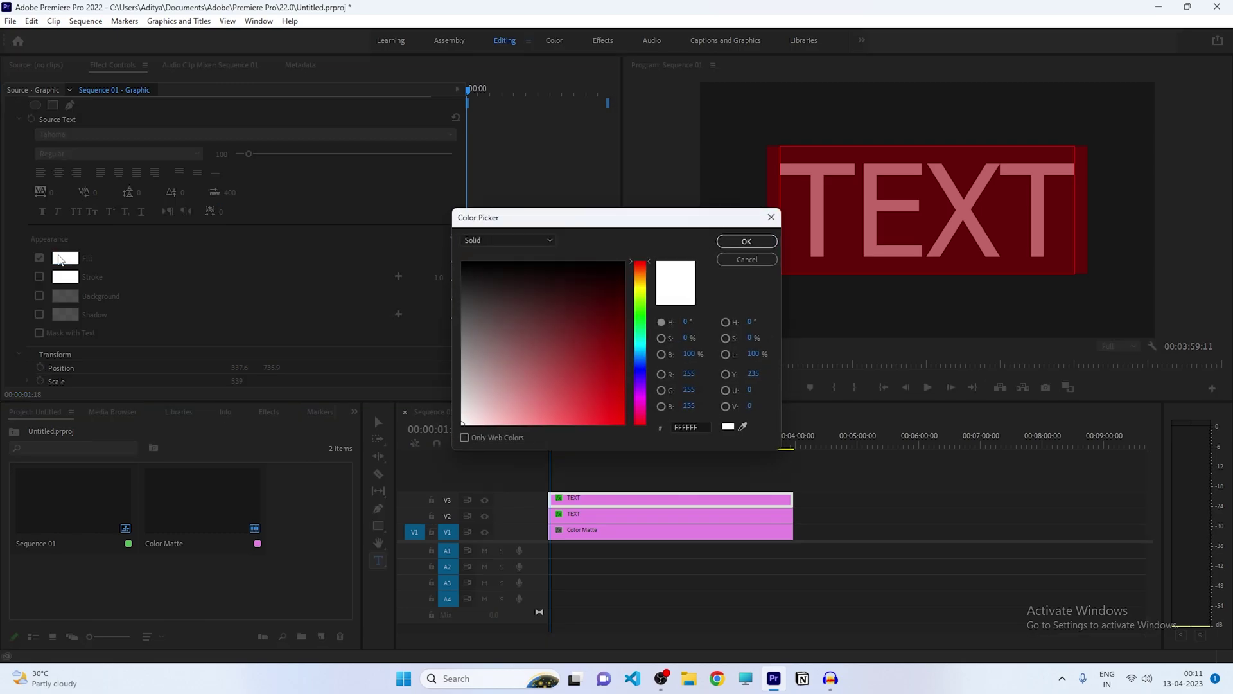
drag(641, 285, 640, 277)
drag(597, 359, 632, 444)
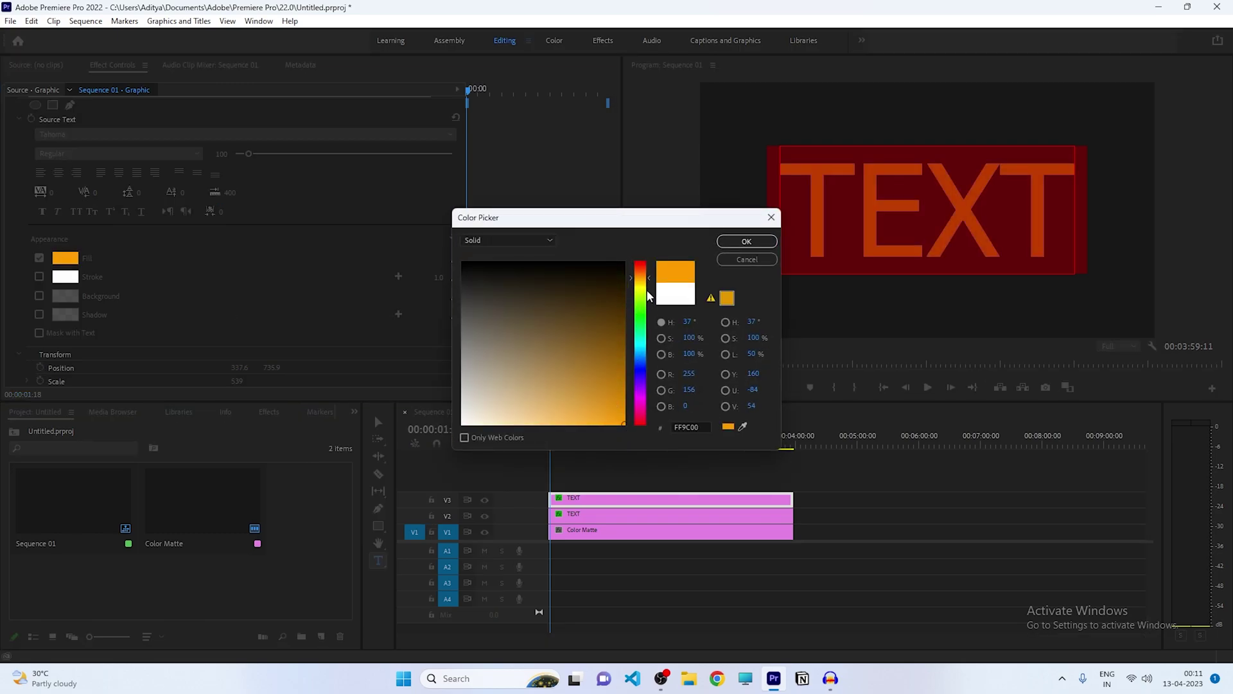
drag(642, 281, 643, 286)
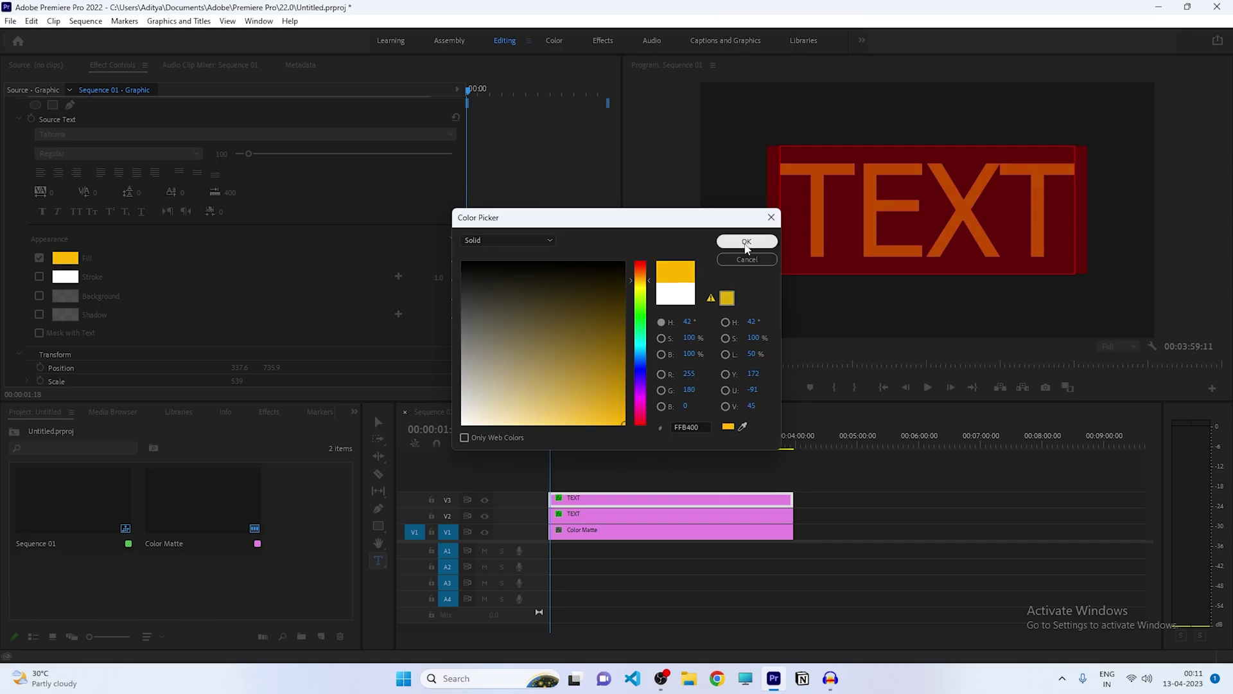
click(747, 246)
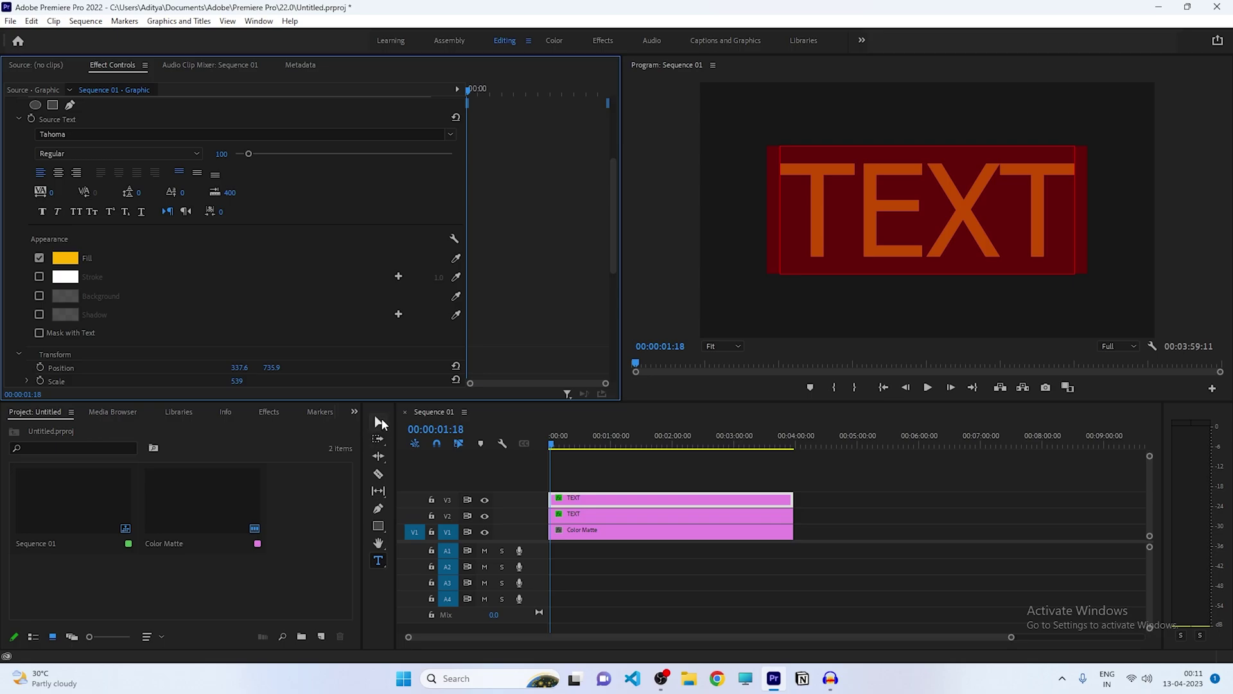
click(379, 422)
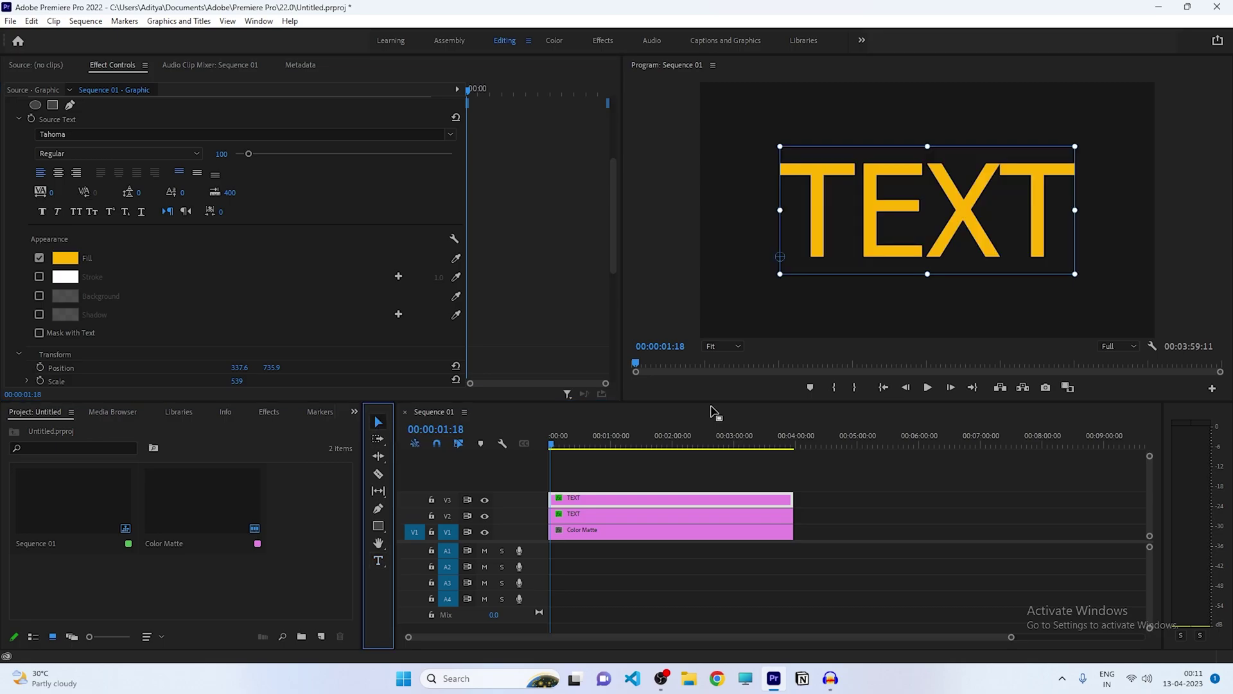
click(950, 511)
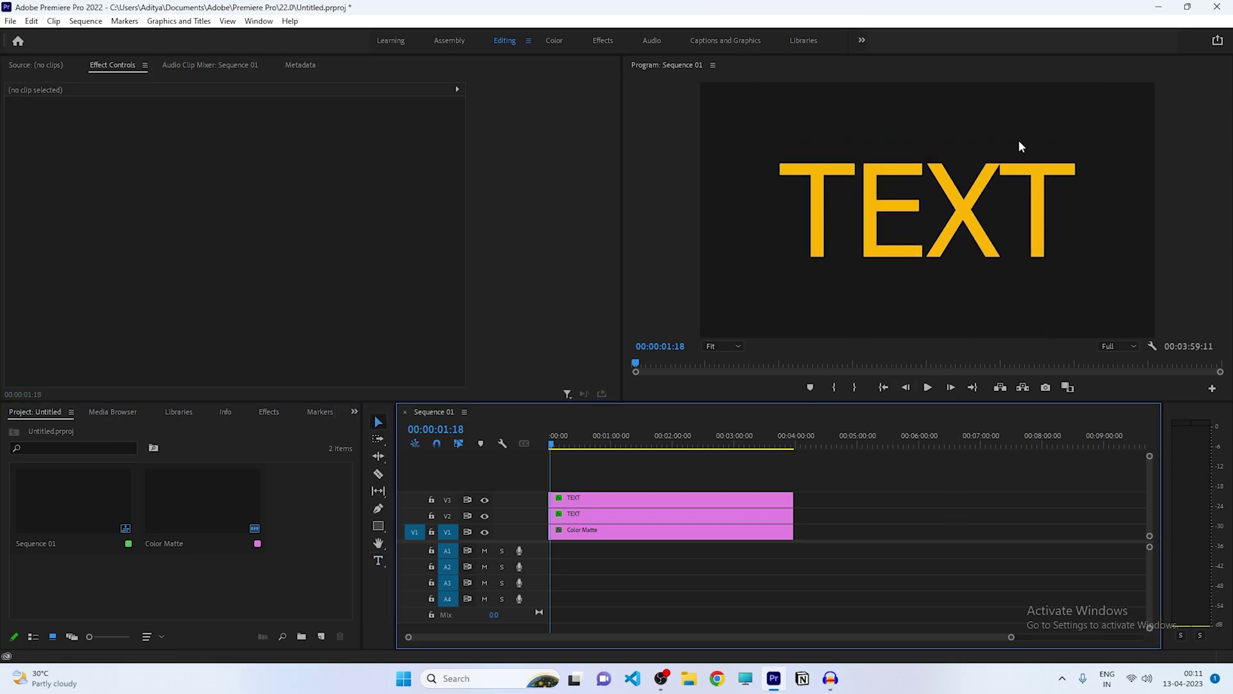
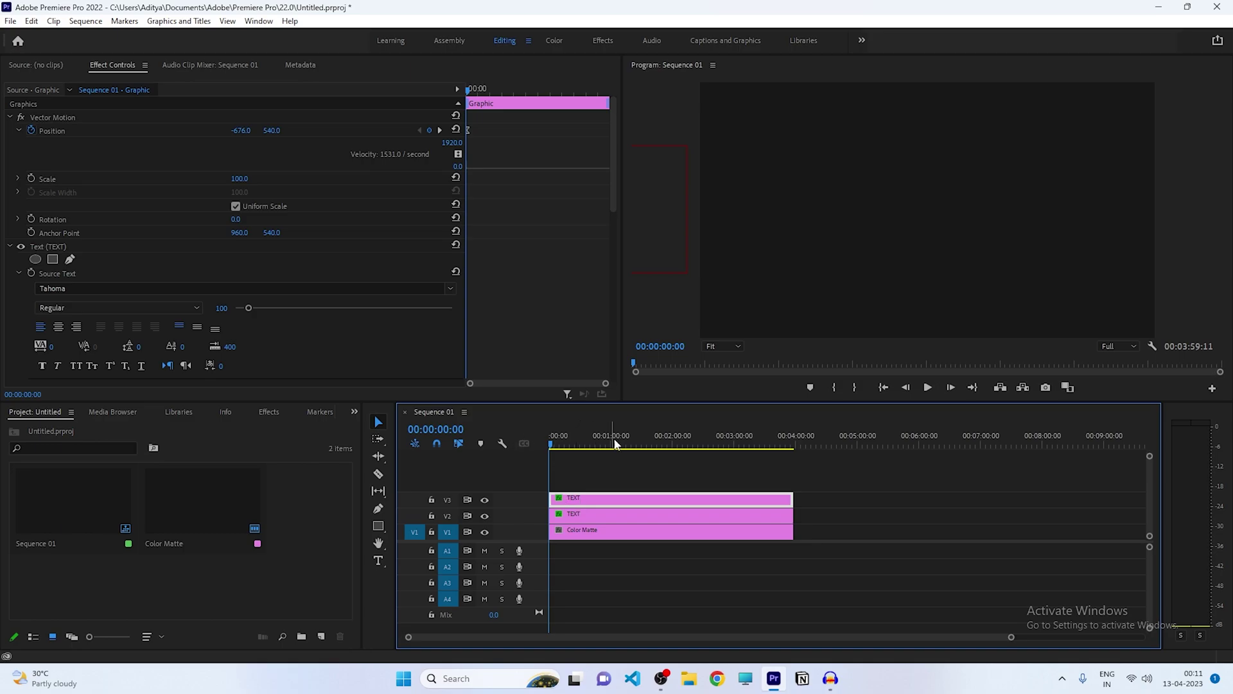
- Preview the slide-in of the yellow text from the start of the sequence
drag(614, 144, 611, 322)
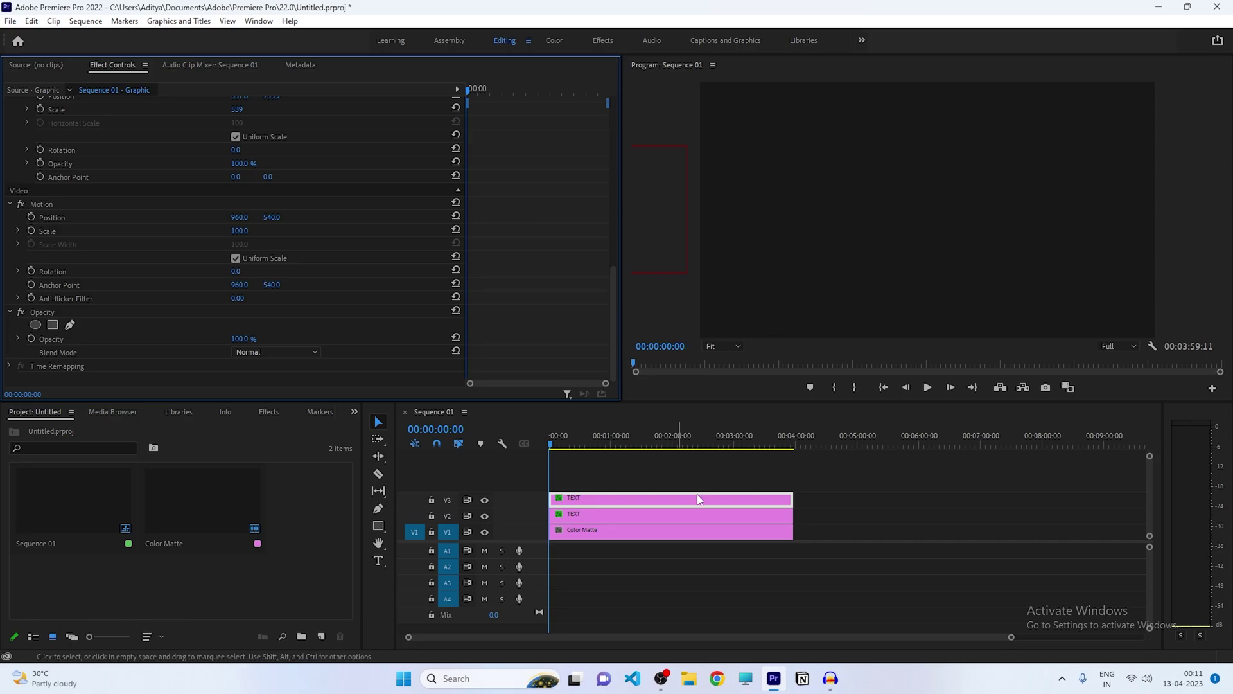
key(space)
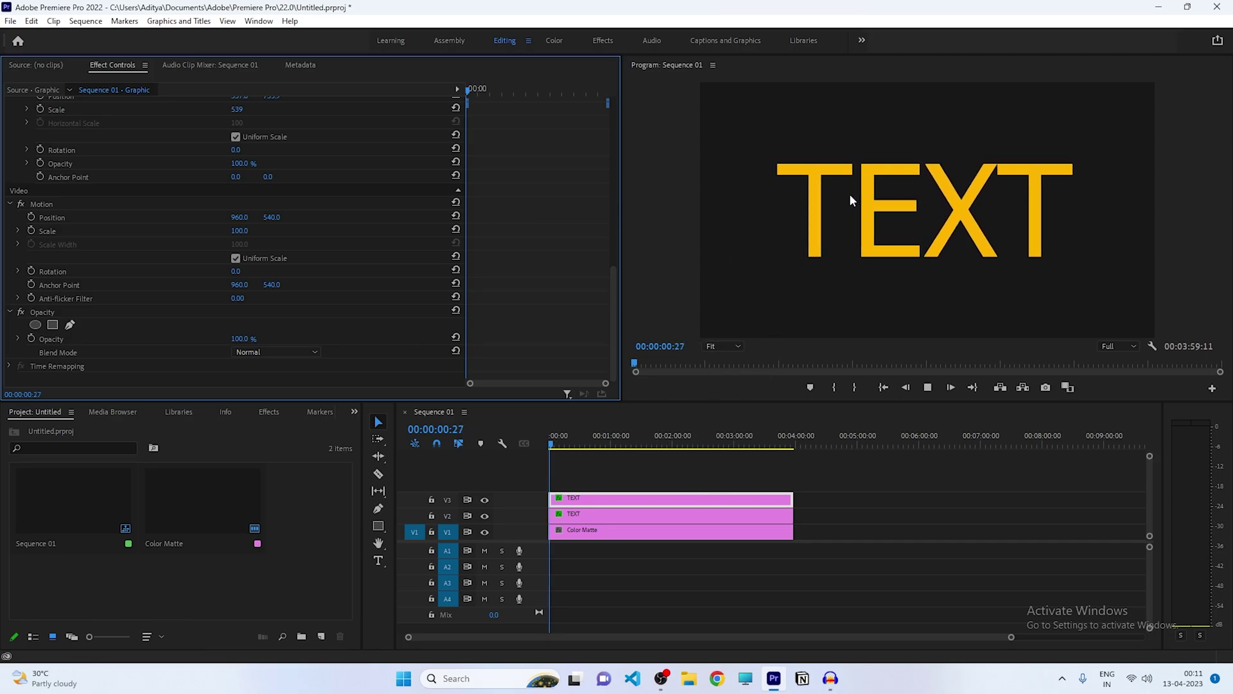
key(space)
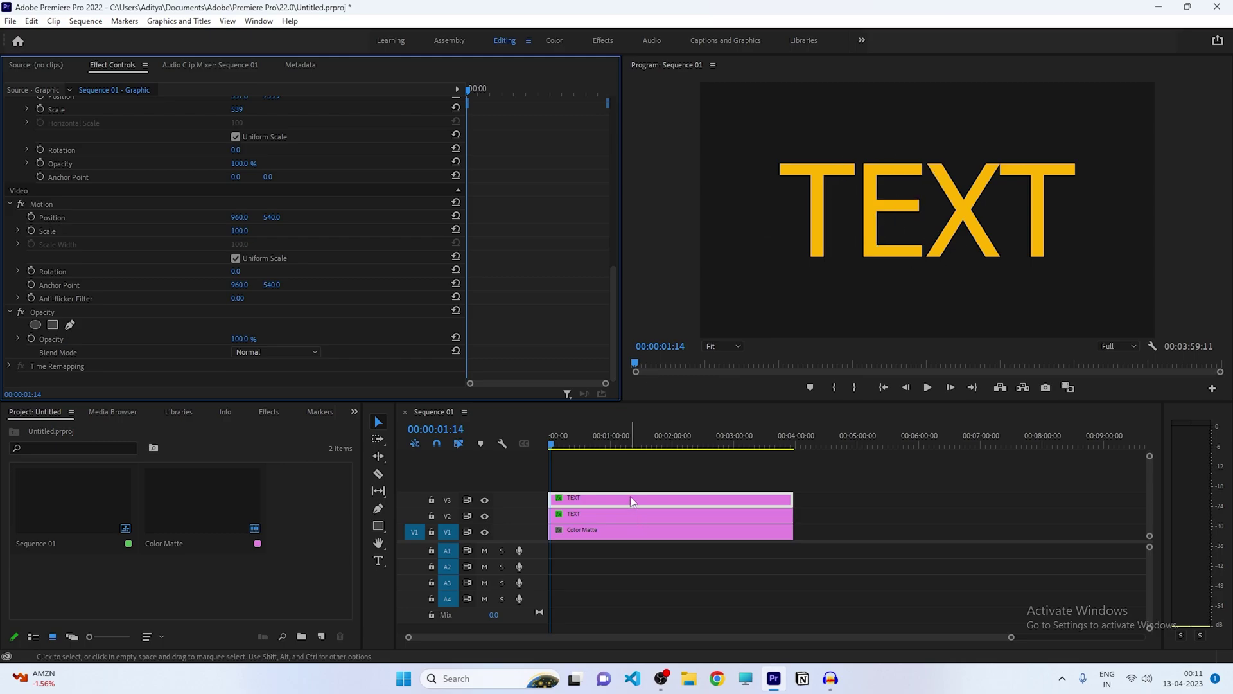
- Trim the start of the yellow text clip on V3 to 00:00:01:14
click(595, 468)
key(equal)
key(equal)
key(equal)
key(equal)
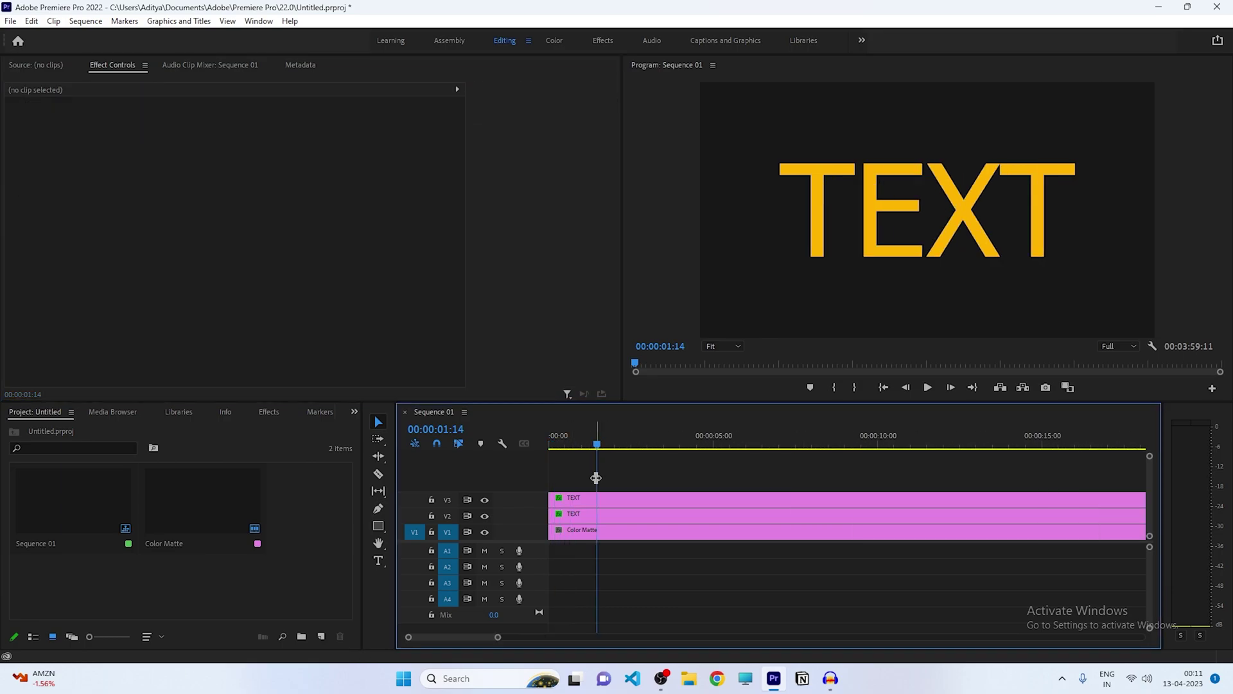
key(equal)
drag(551, 499, 648, 500)
- Add an Opacity keyframe at the start of the V3 text clip, at 00:00:01:14, and set it to 0%
click(597, 530)
drag(578, 442, 650, 443)
click(643, 444)
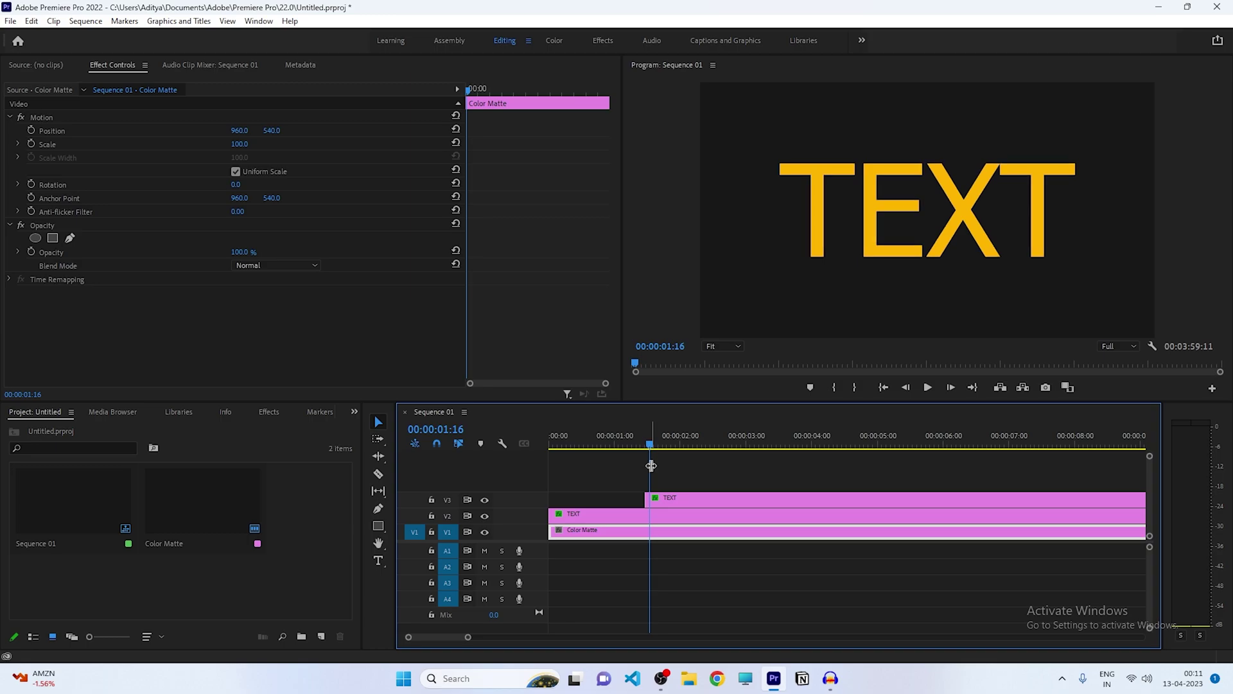
click(660, 495)
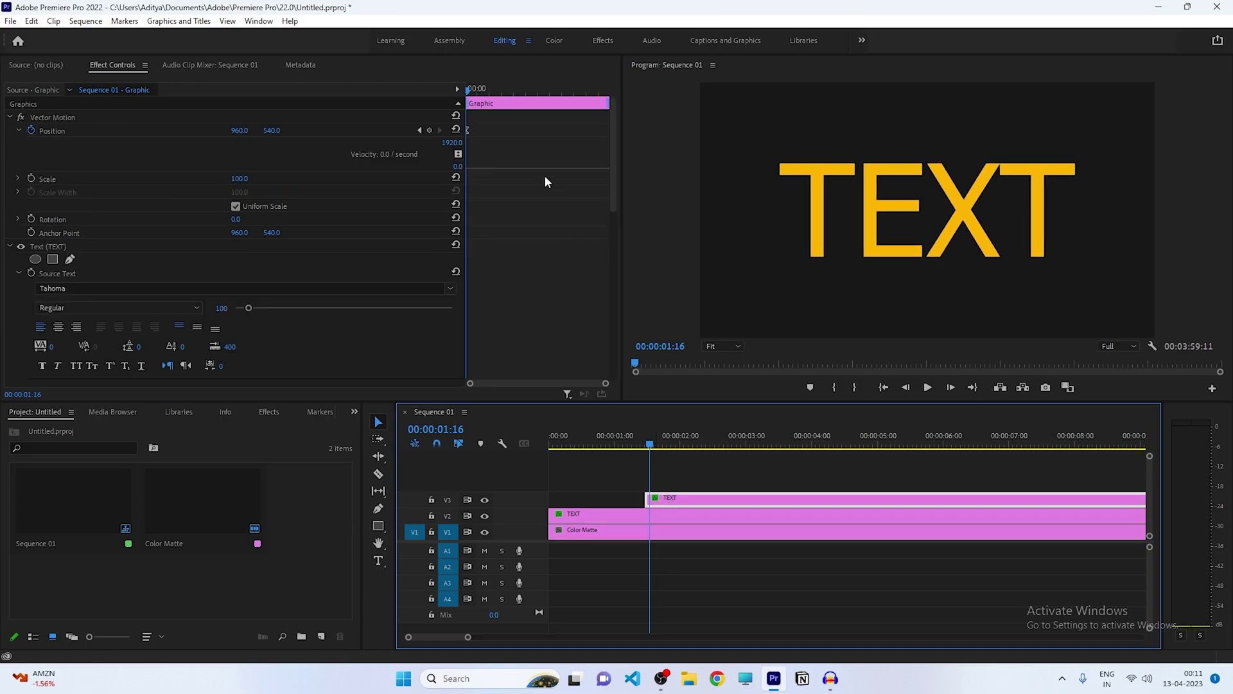
click(478, 90)
key(Up)
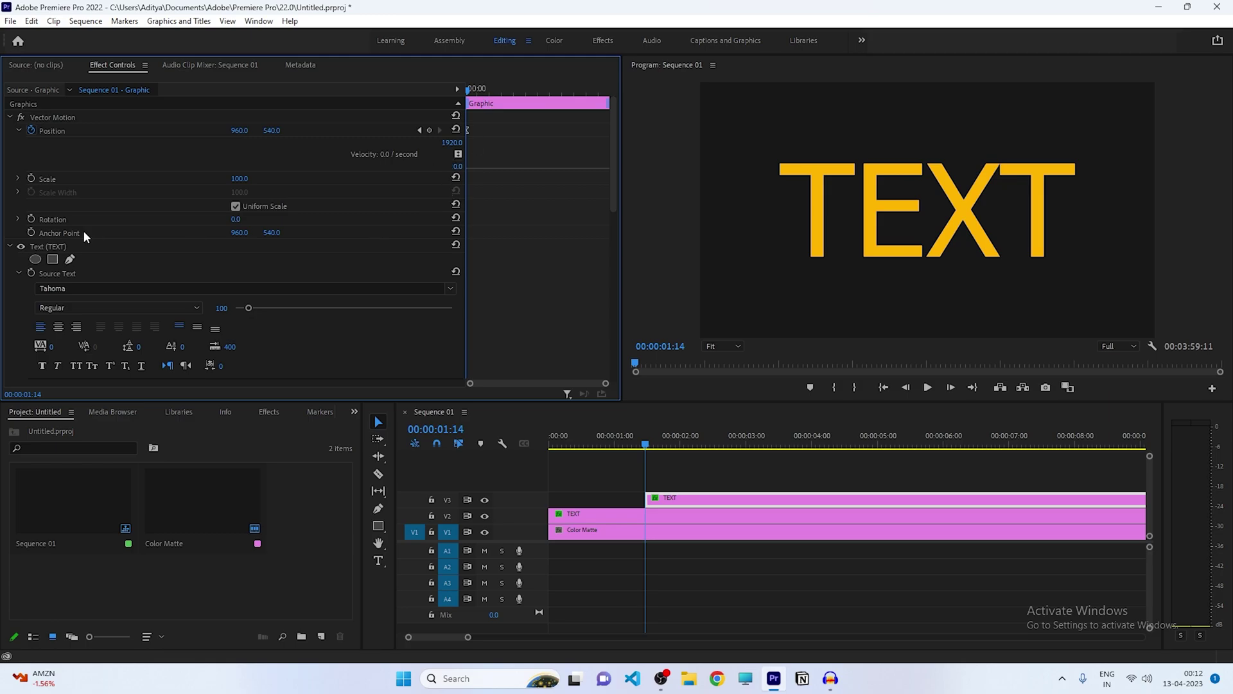
scroll(168, 265, down, 10)
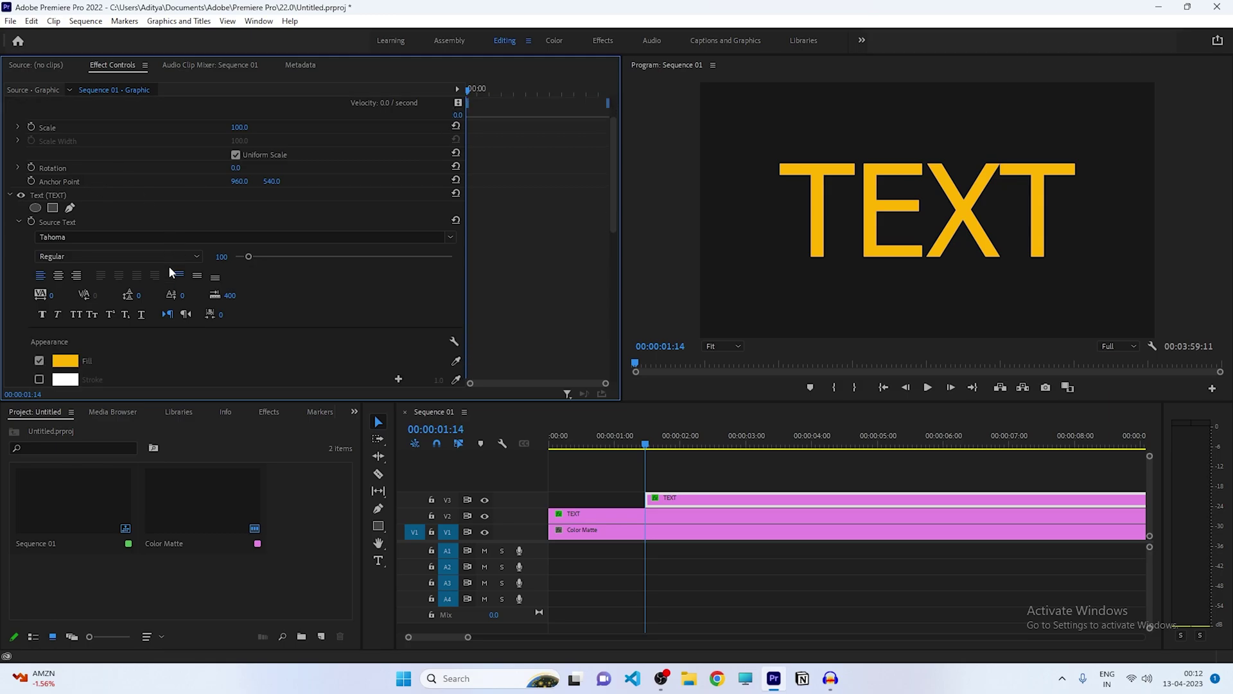
scroll(202, 268, down, 3)
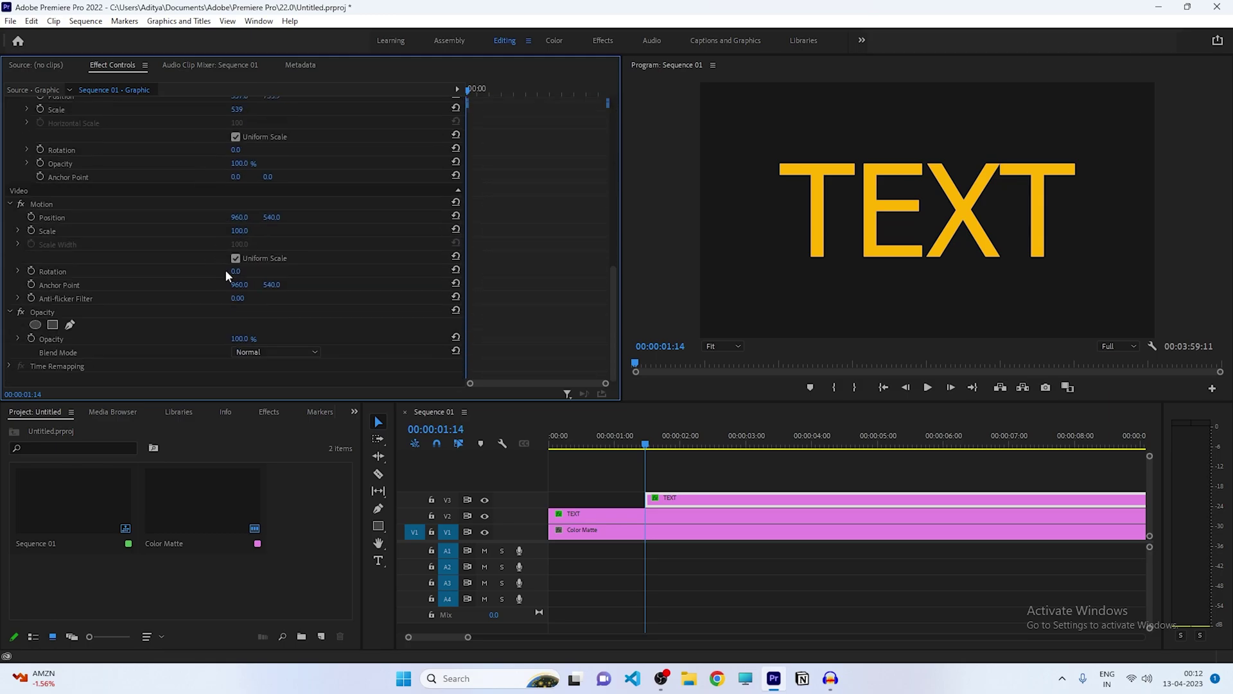
click(31, 338)
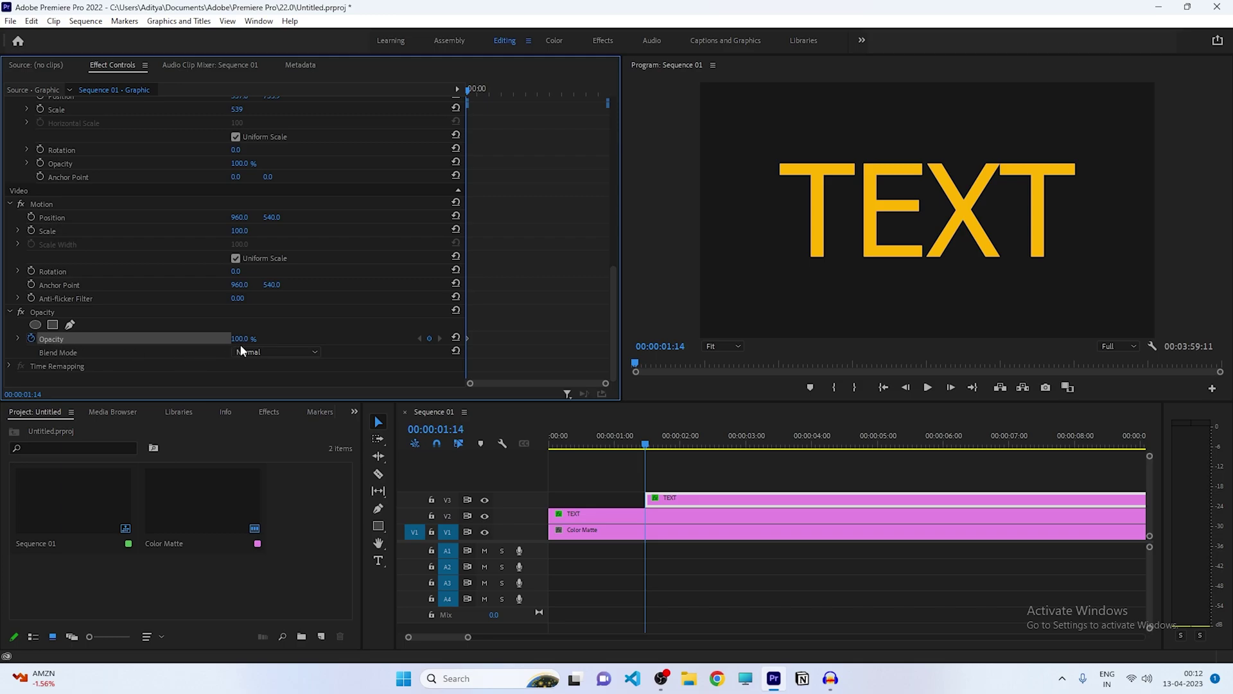
drag(249, 339, 249, 339)
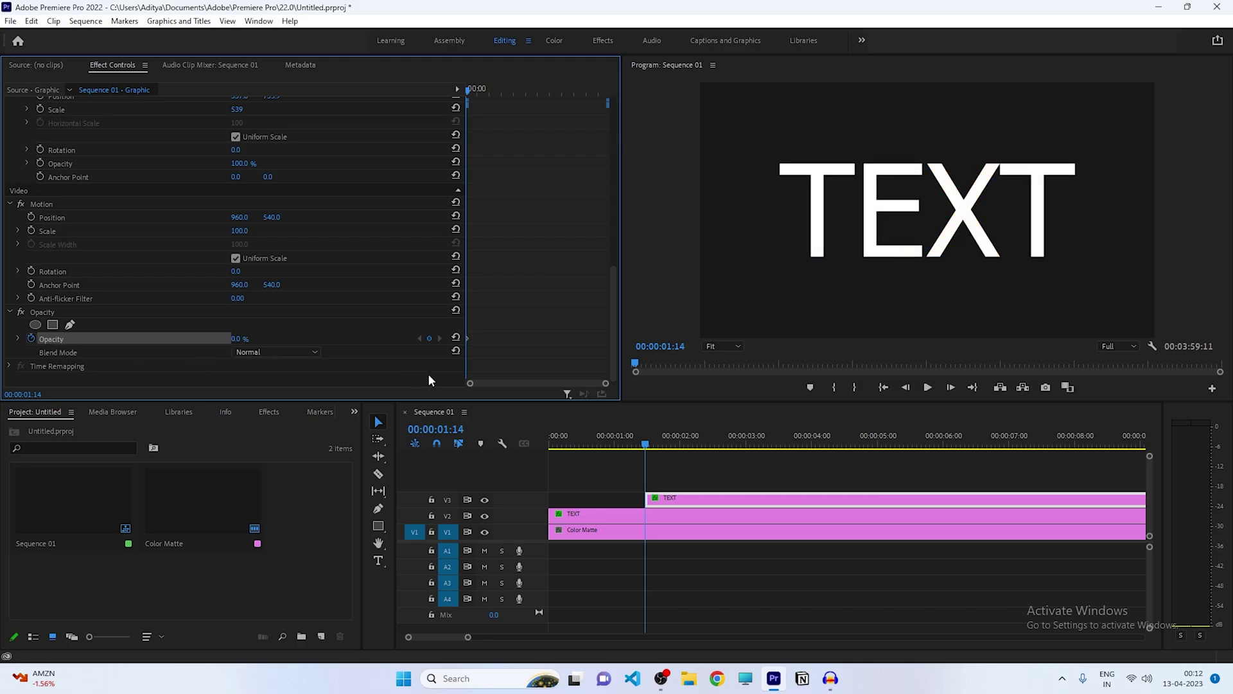
- Add a second Opacity keyframe on the V3 text clip at 00:00:02:27 and set it to 100%
key(space)
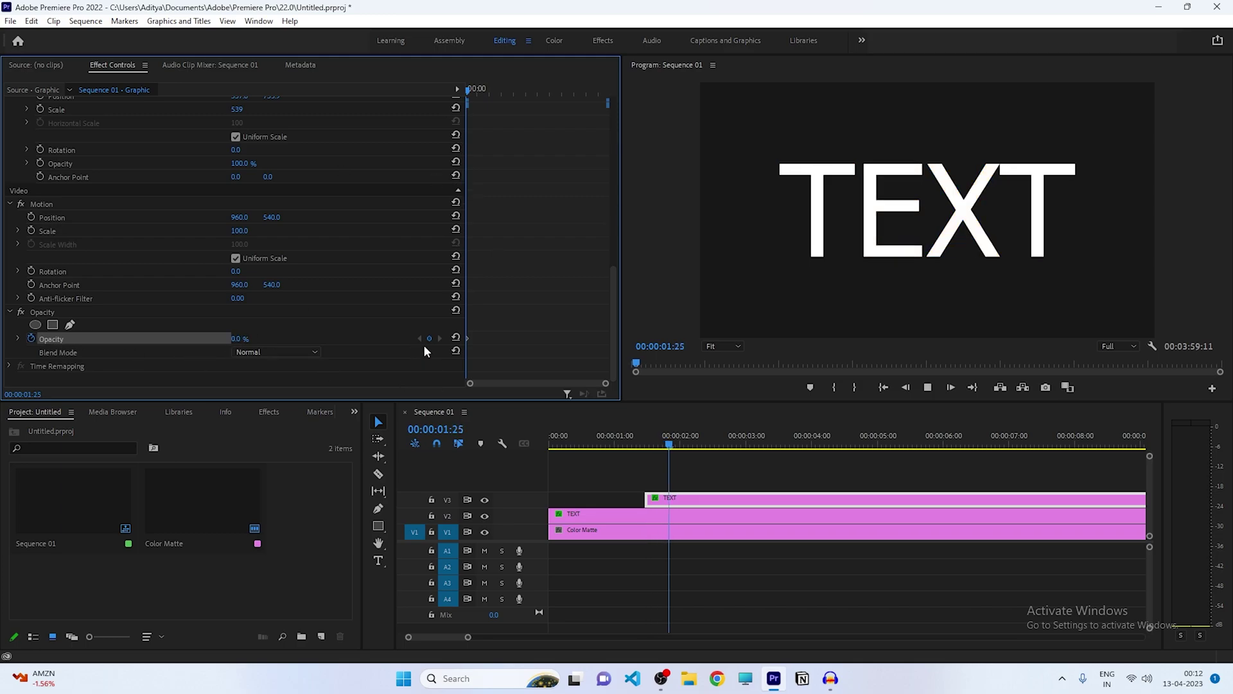
key(space)
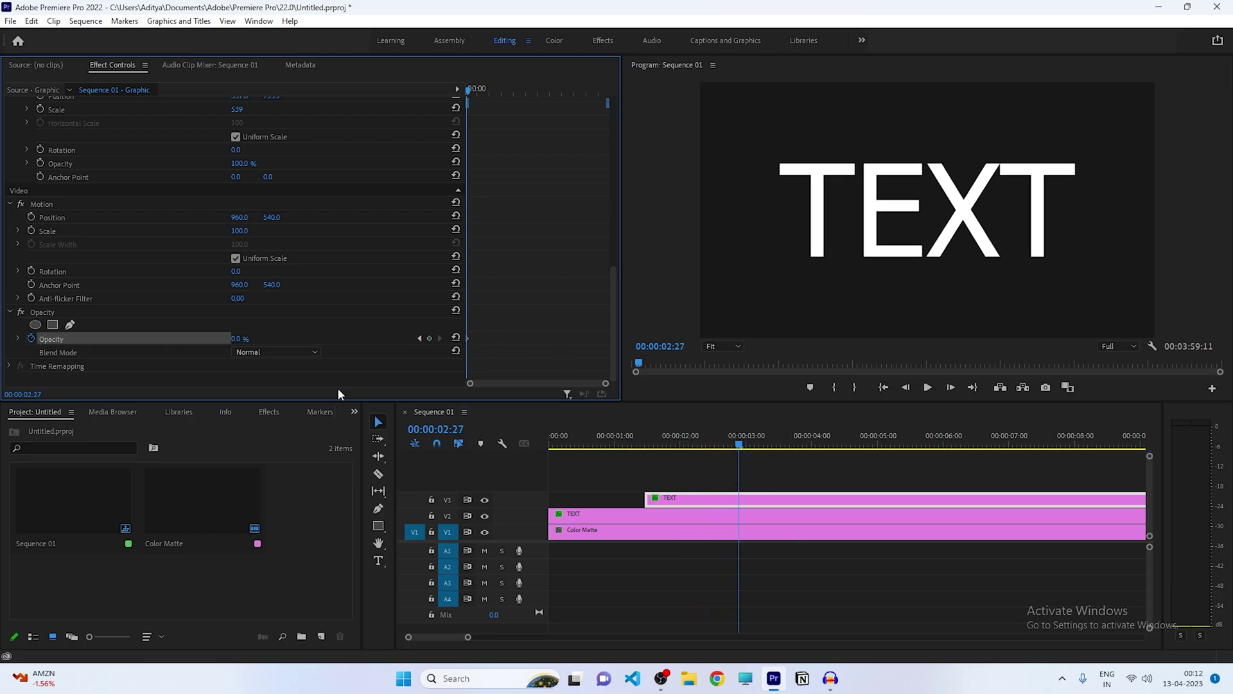
click(420, 338)
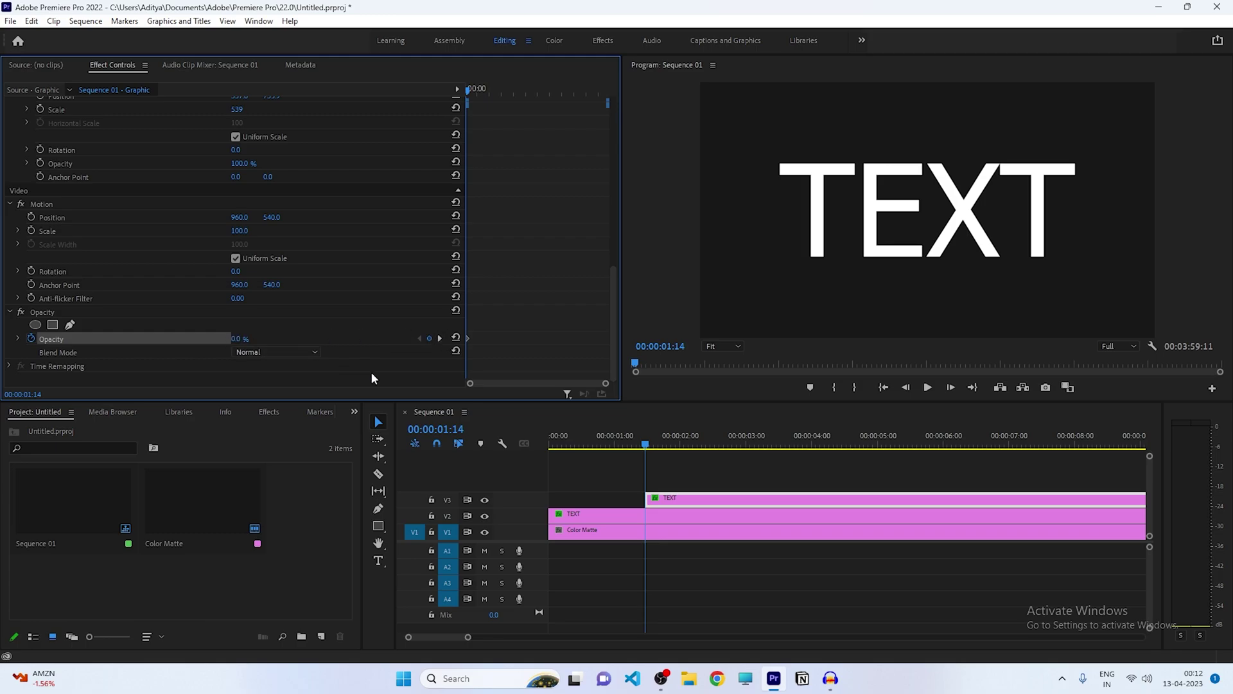
click(440, 338)
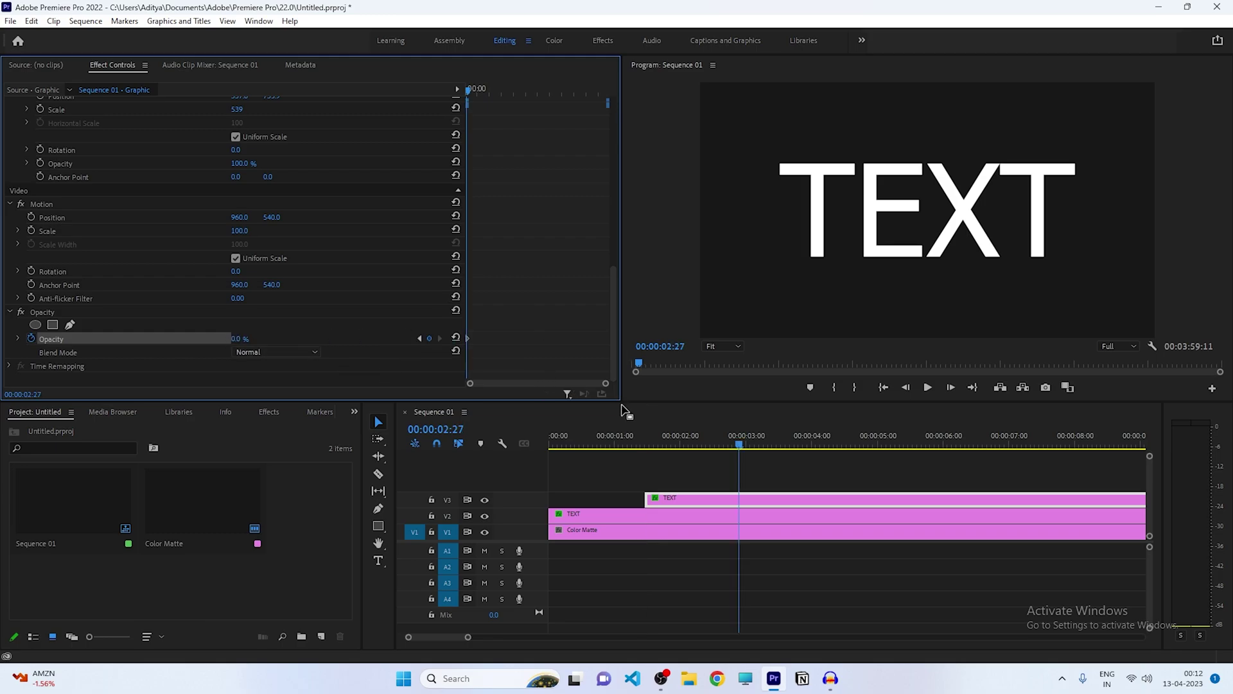
drag(241, 338, 308, 339)
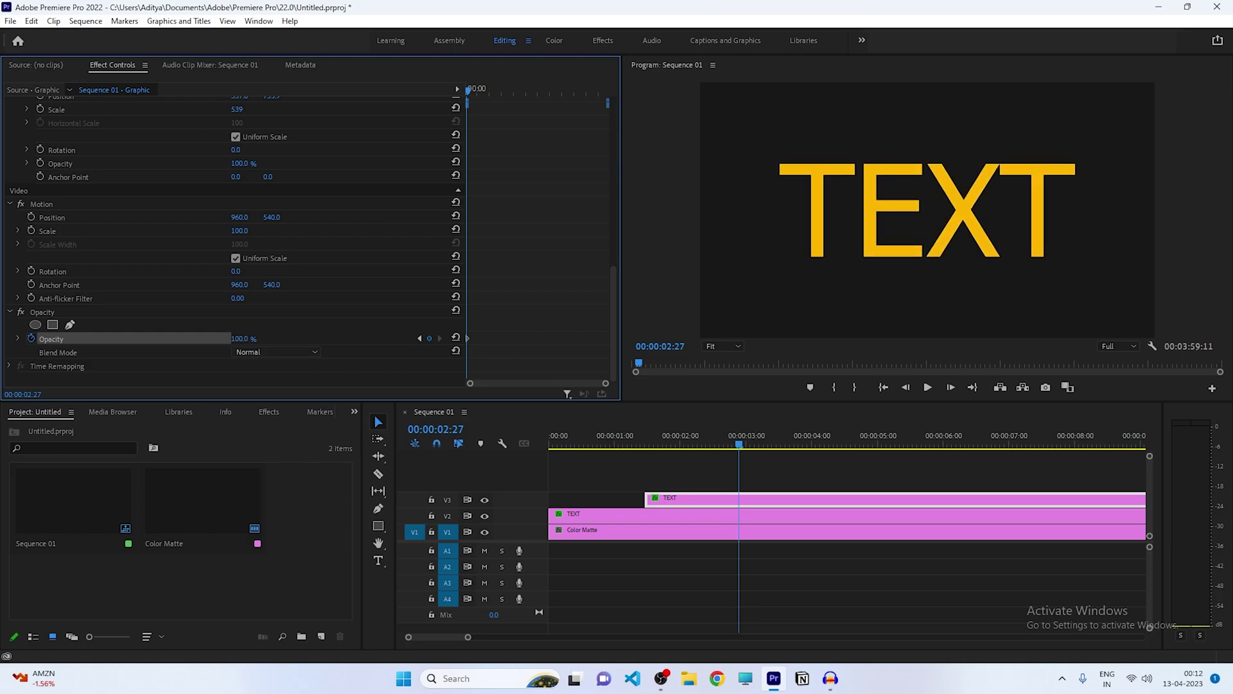
- Preview the yellow text's fade-in over the white title from the start of the sequence
click(410, 438)
key(Up)
key(Up)
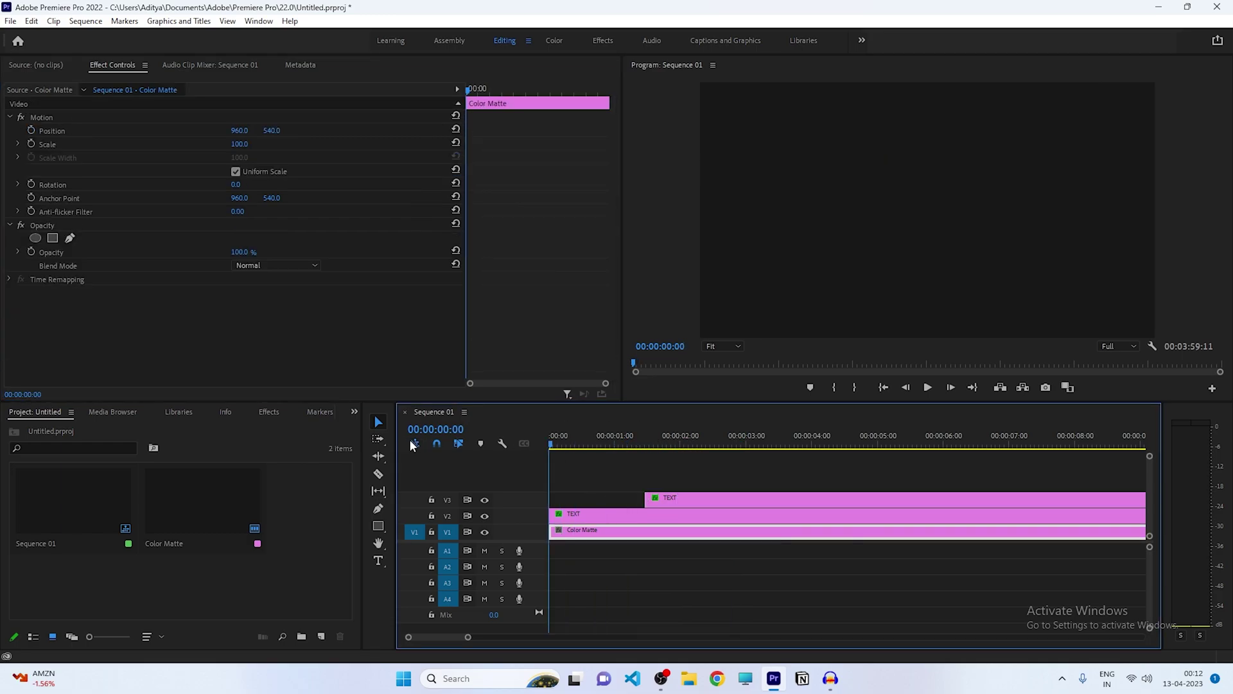
click(573, 596)
key(space)
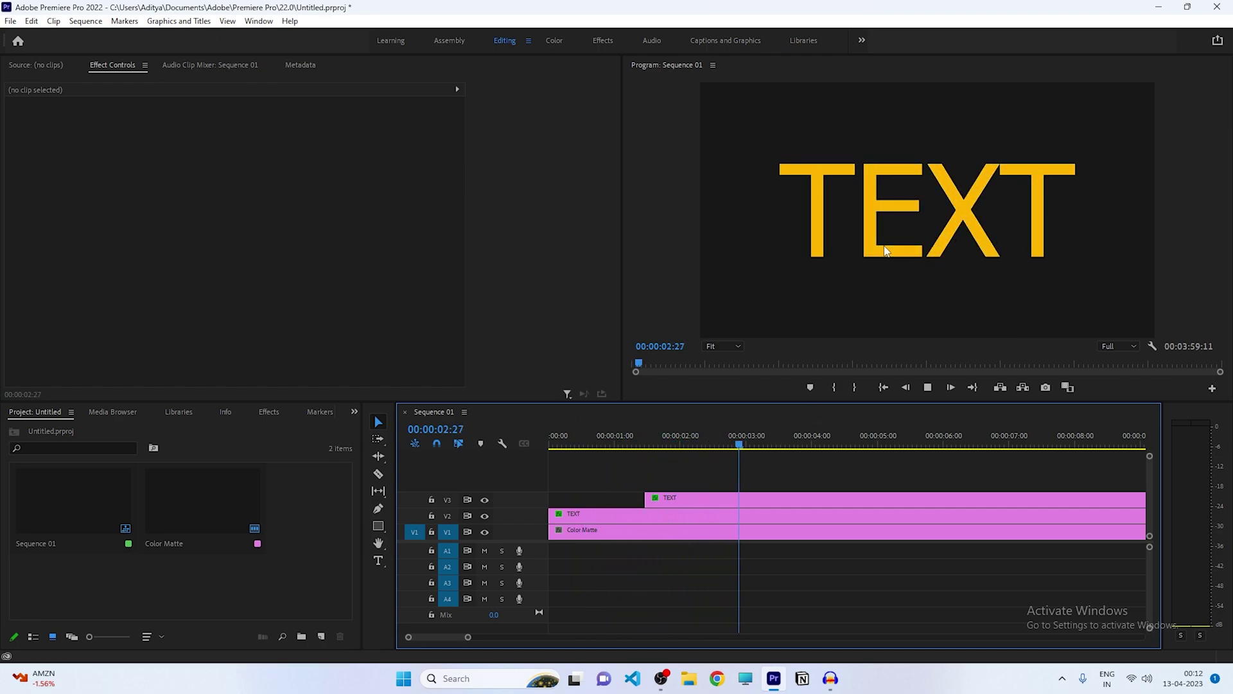
key(space)
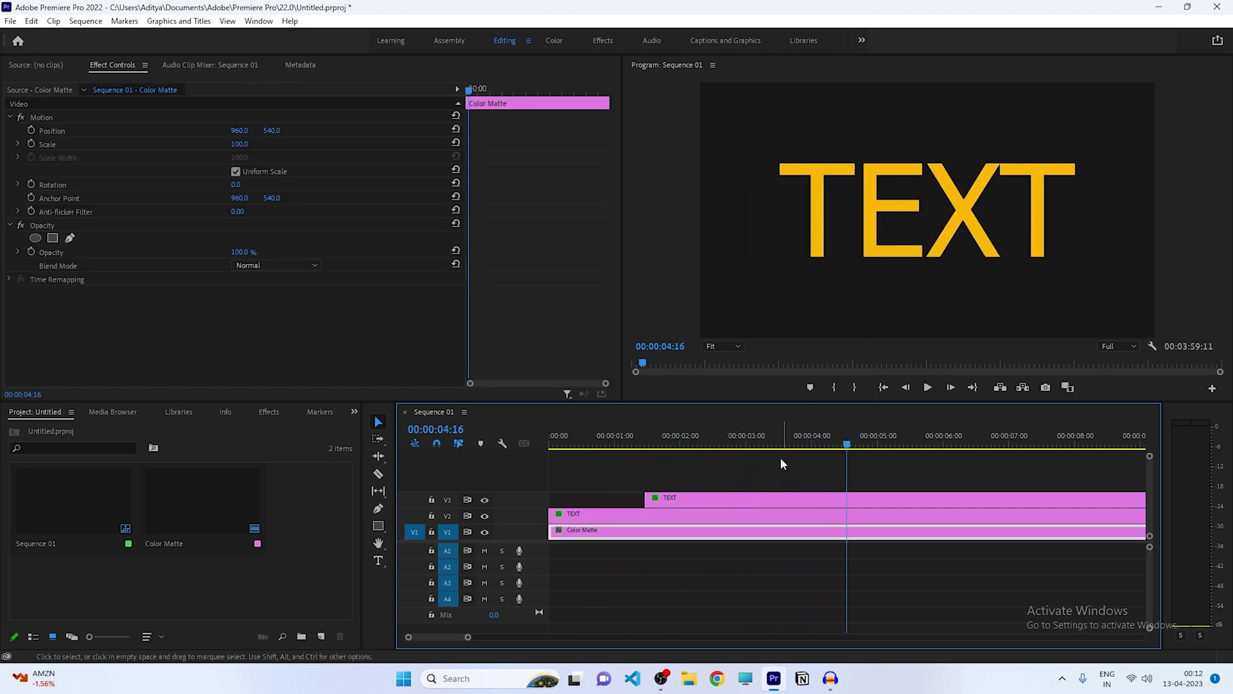
- Set both Opacity keyframes of the V3 text clip to Continuous Bezier interpolation
click(692, 504)
mouse_move(694, 437)
mouse_down()
mouse_move(716, 437)
mouse_move(682, 437)
mouse_up()
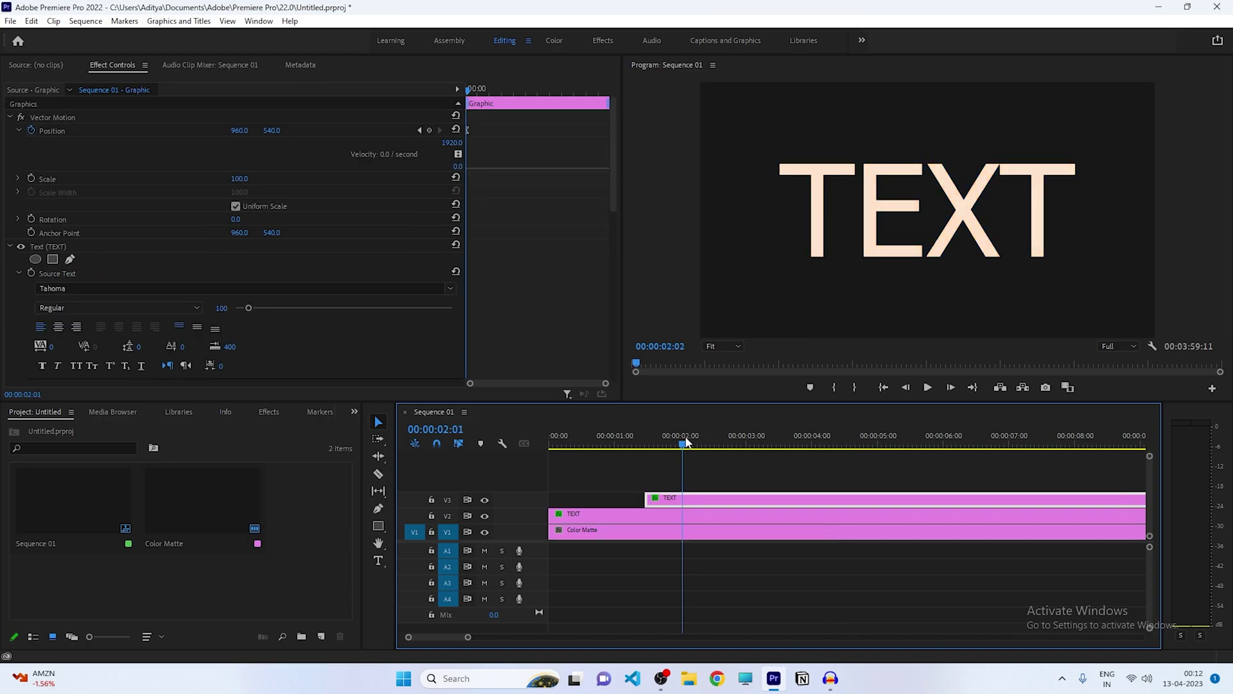
click(530, 152)
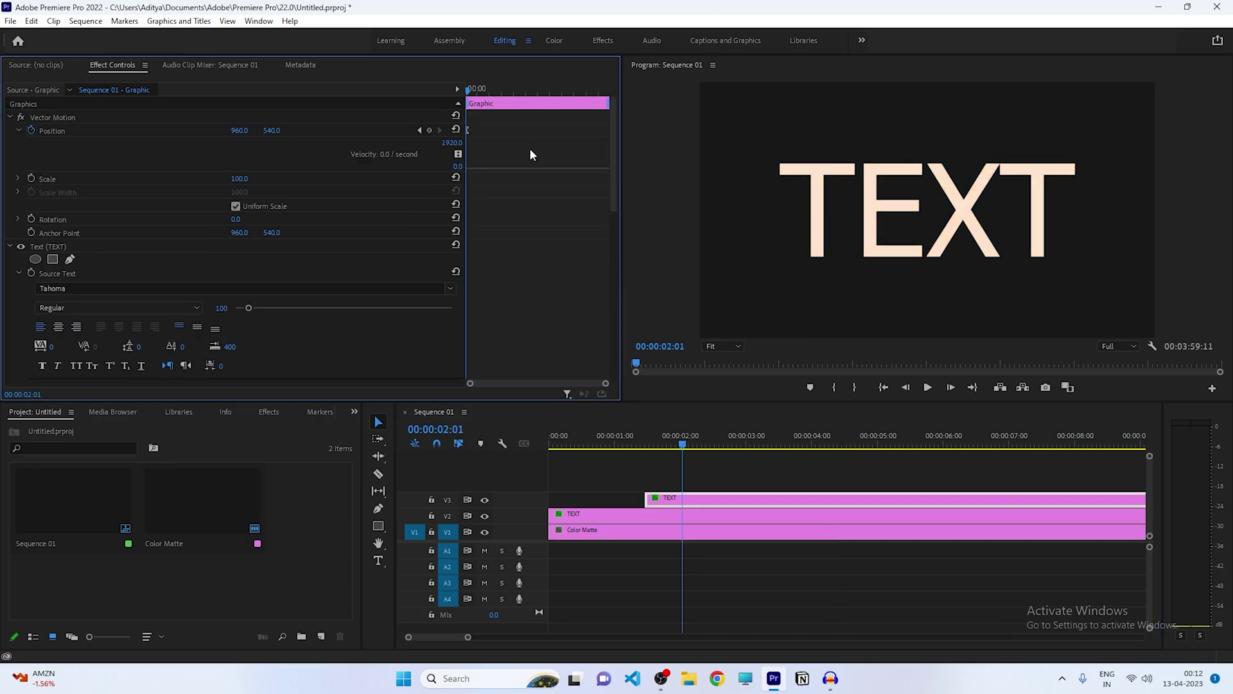
key(minus)
key(minus)
key(minus)
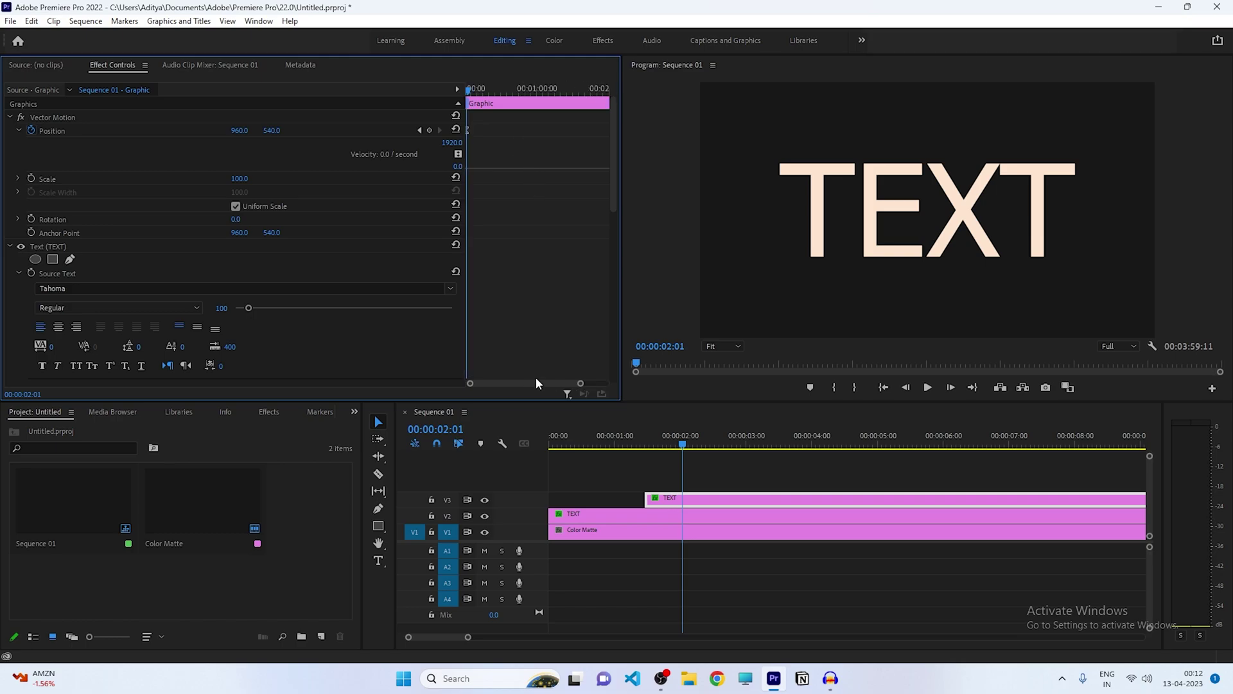
scroll(534, 379, down, 3)
scroll(527, 377, up, 3)
drag(611, 172, 618, 342)
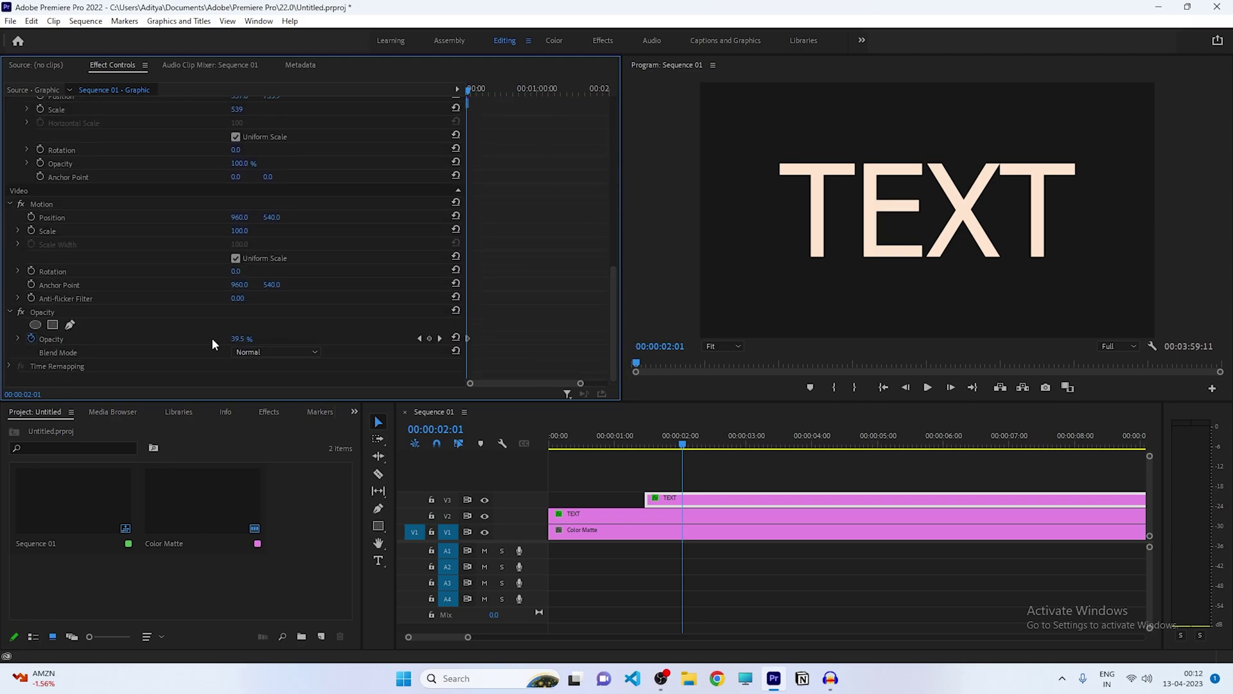
drag(580, 383, 498, 358)
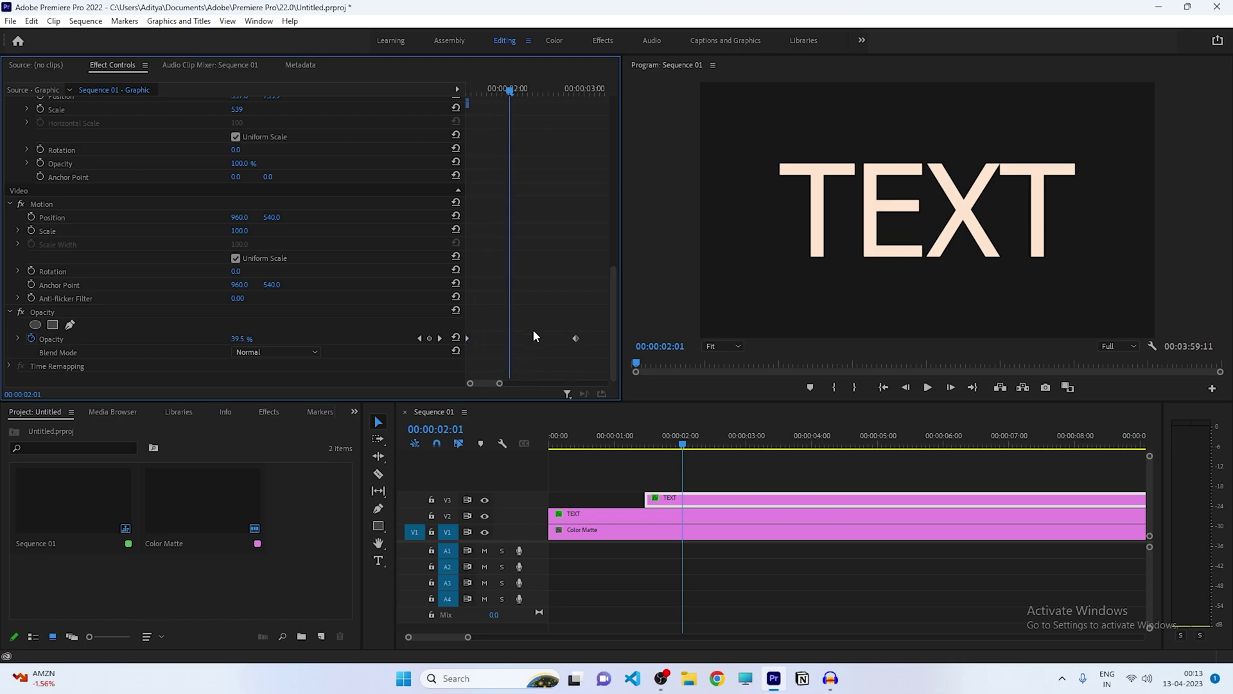
drag(588, 315, 444, 361)
right_click(573, 338)
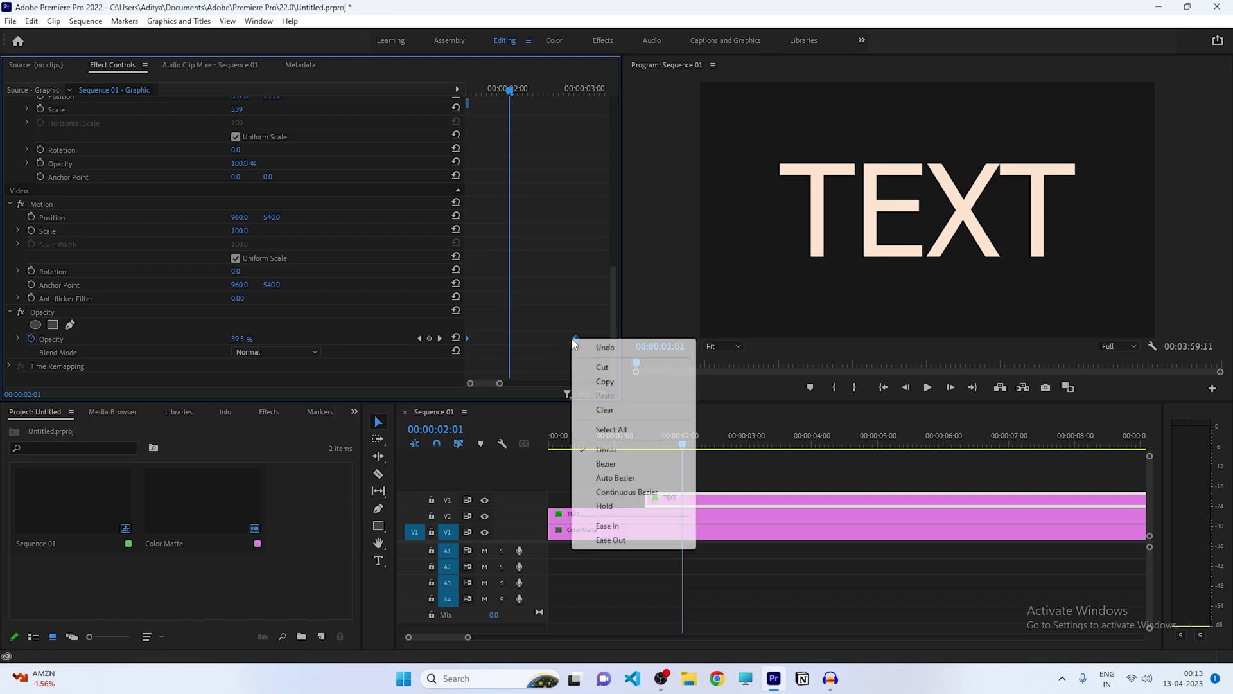
click(630, 497)
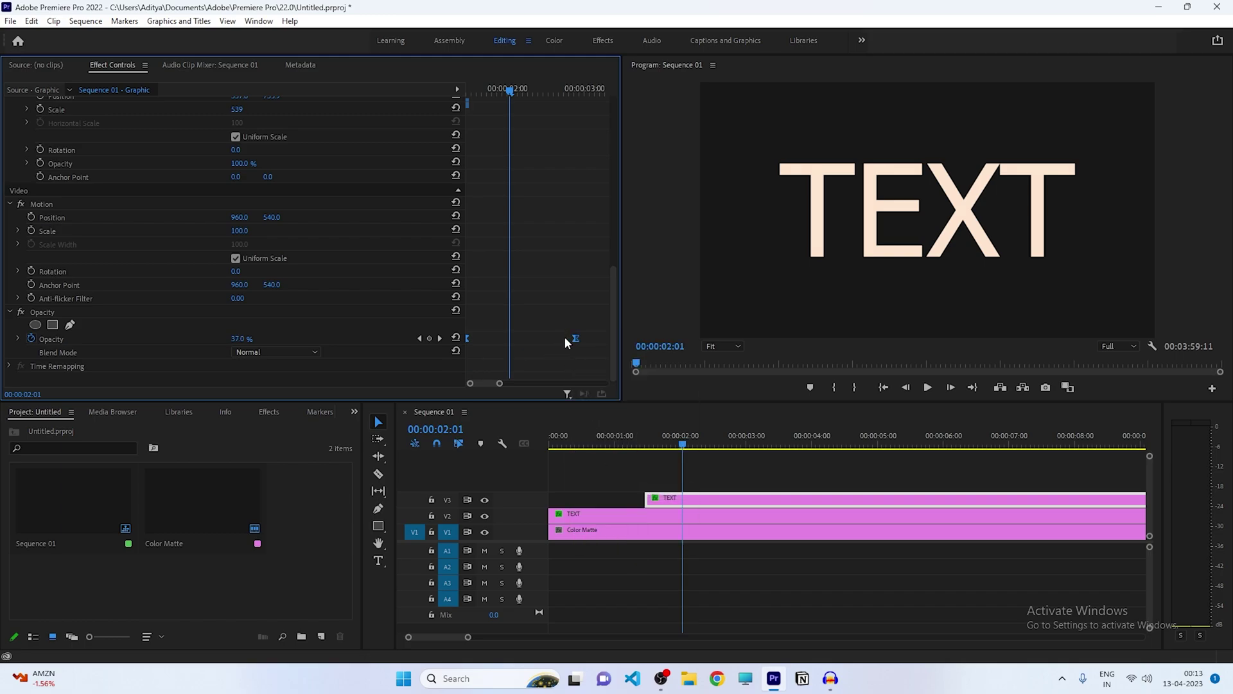
- Smooth the fade by extending the second Opacity keyframe's handle on the V3 clip's velocity graph
click(18, 338)
scroll(577, 326, down, 3)
drag(558, 322, 510, 328)
- Play the sequence from the beginning to check the smoothed fade to yellow
key(Up)
click(720, 471)
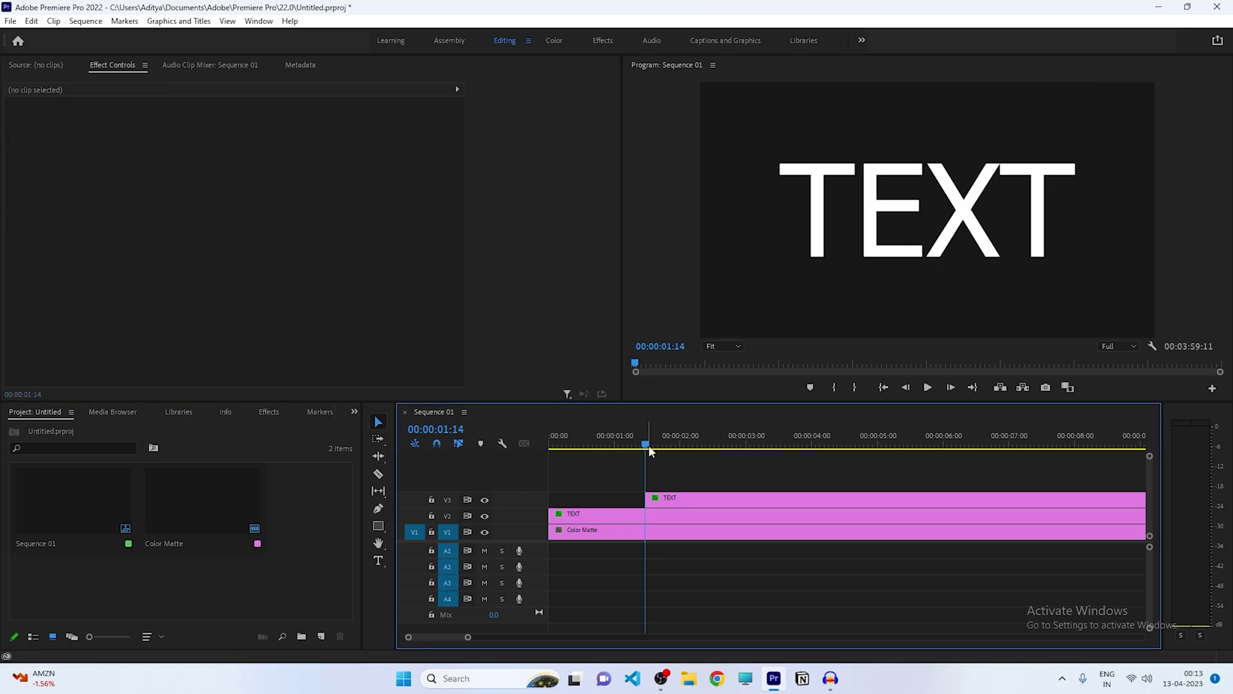
key(Home)
key(space)
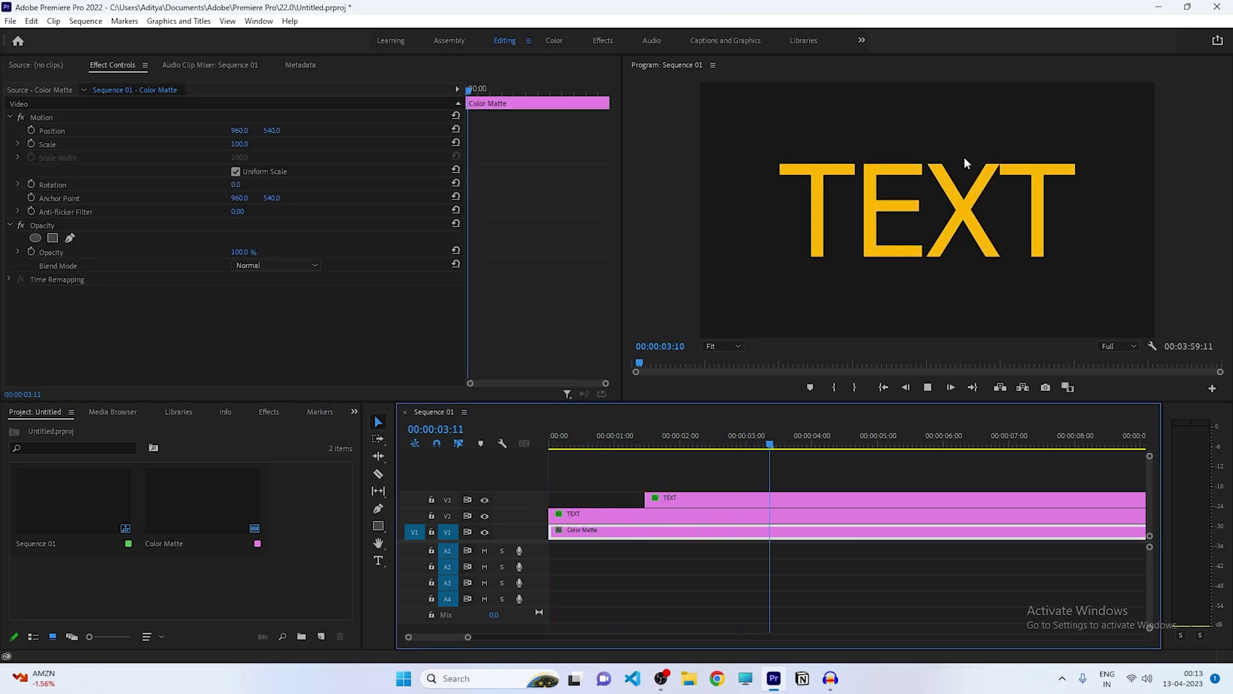
key(space)
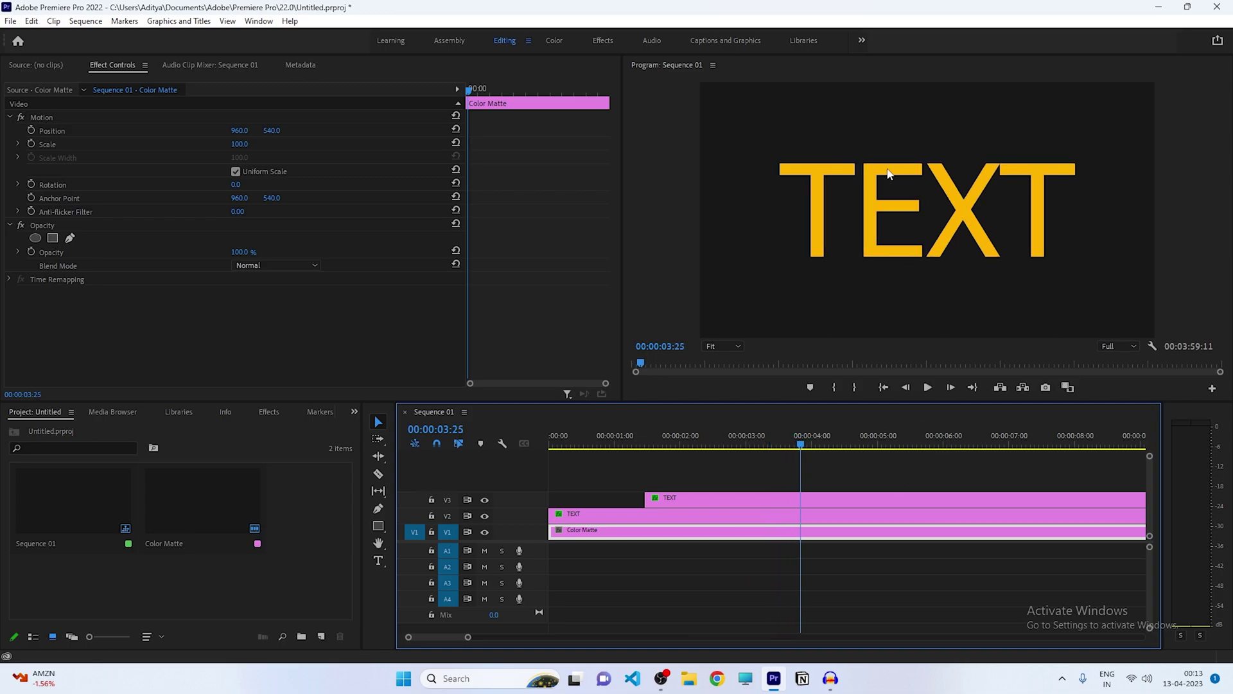